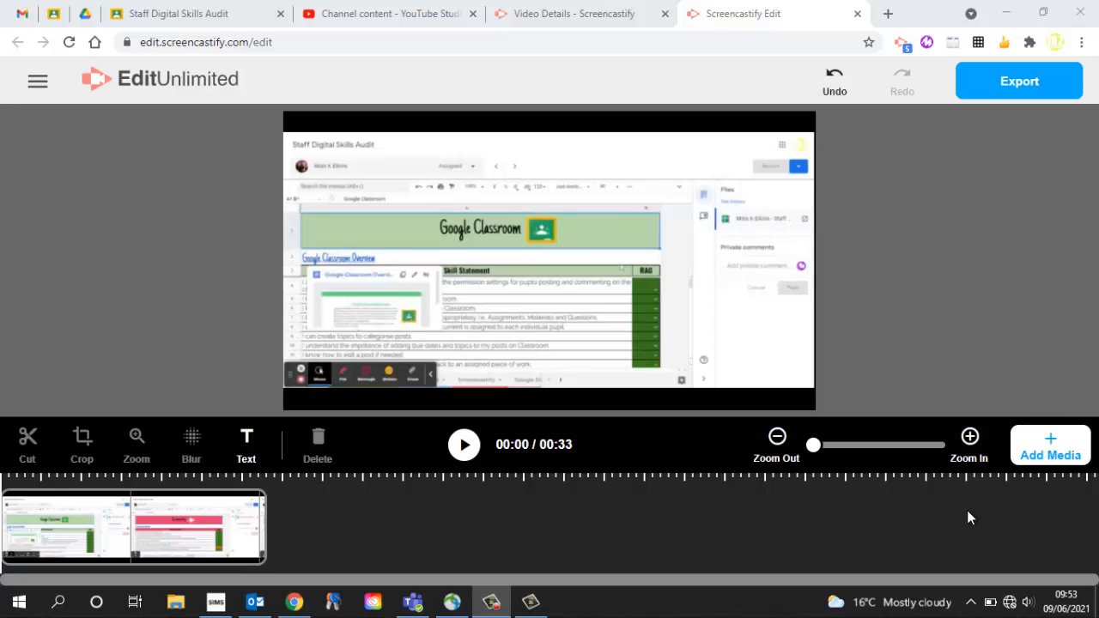
Step: Add a text box at 00:11 over the video's upper right area and enter "Test Text" in it
{"action": "left_click", "coordinate": [181, 495]}
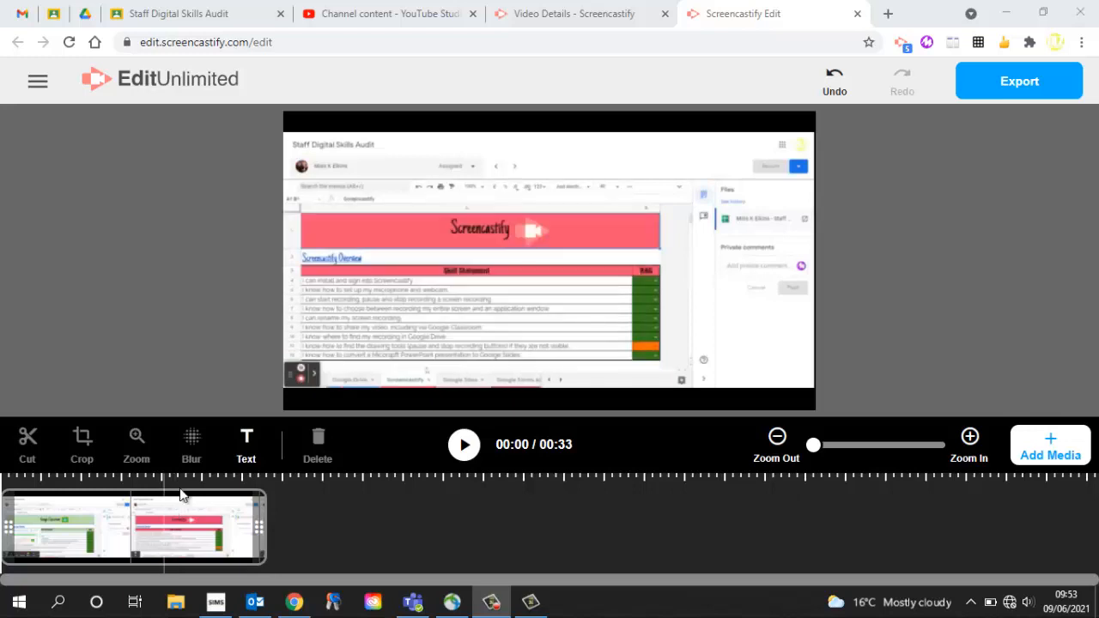
{"action": "left_click", "coordinate": [146, 516]}
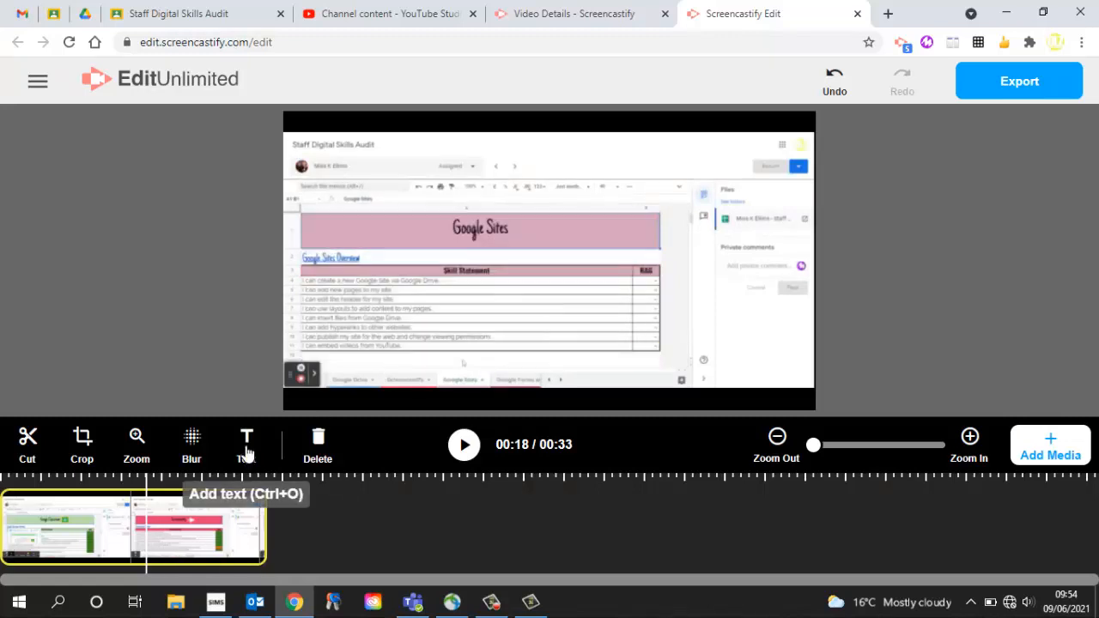
{"action": "left_click", "coordinate": [95, 522]}
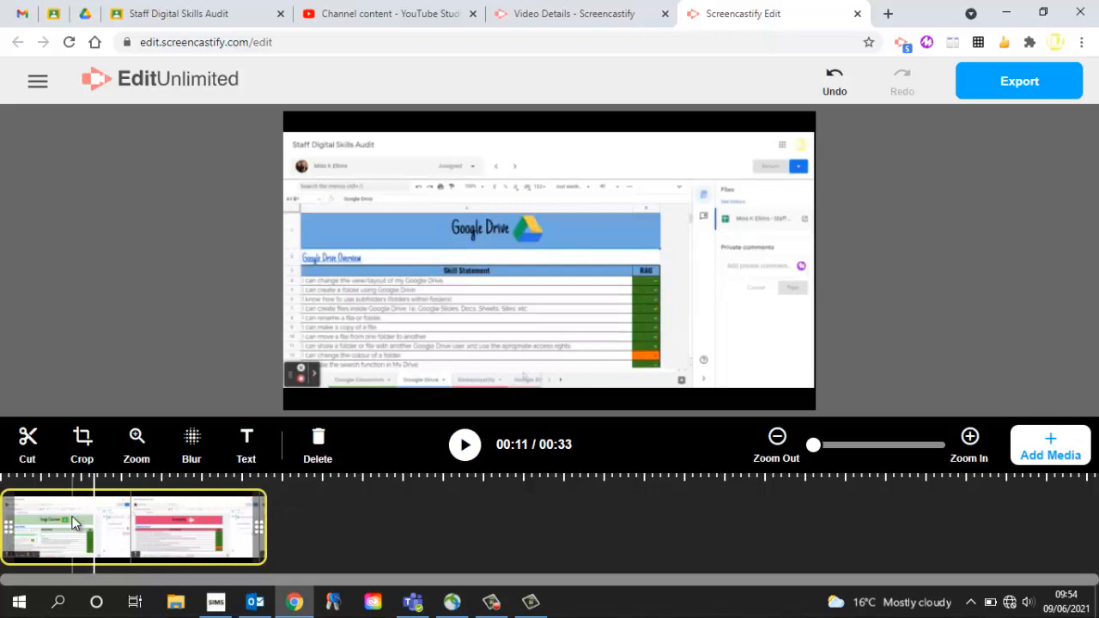
{"action": "left_click", "coordinate": [246, 447]}
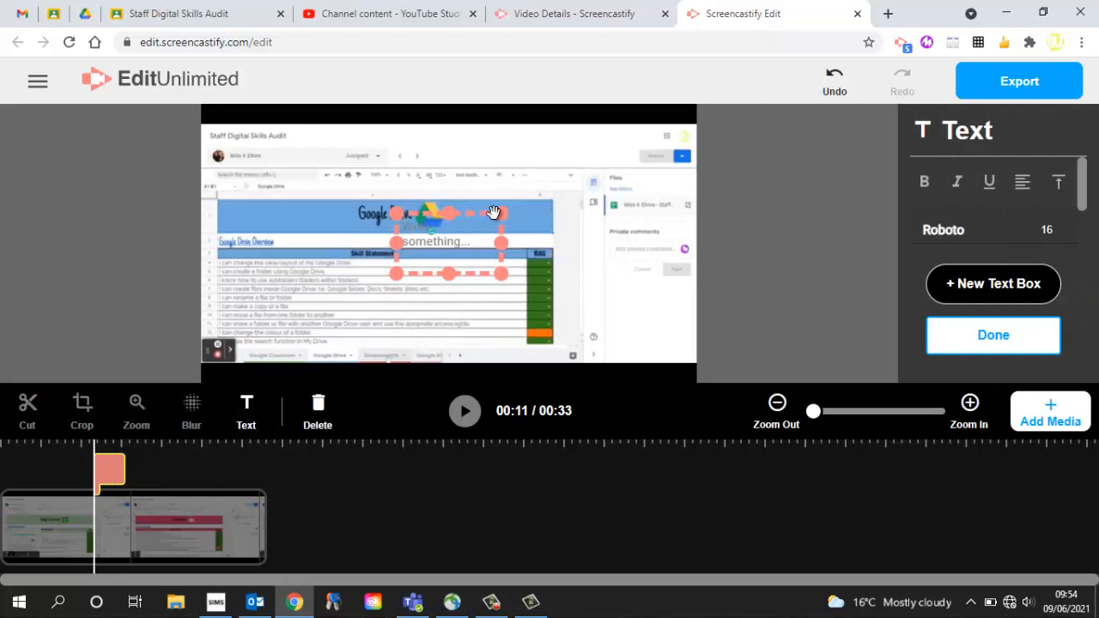
{"action": "left_click_drag", "start_coordinate": [493, 213], "coordinate": [624, 184]}
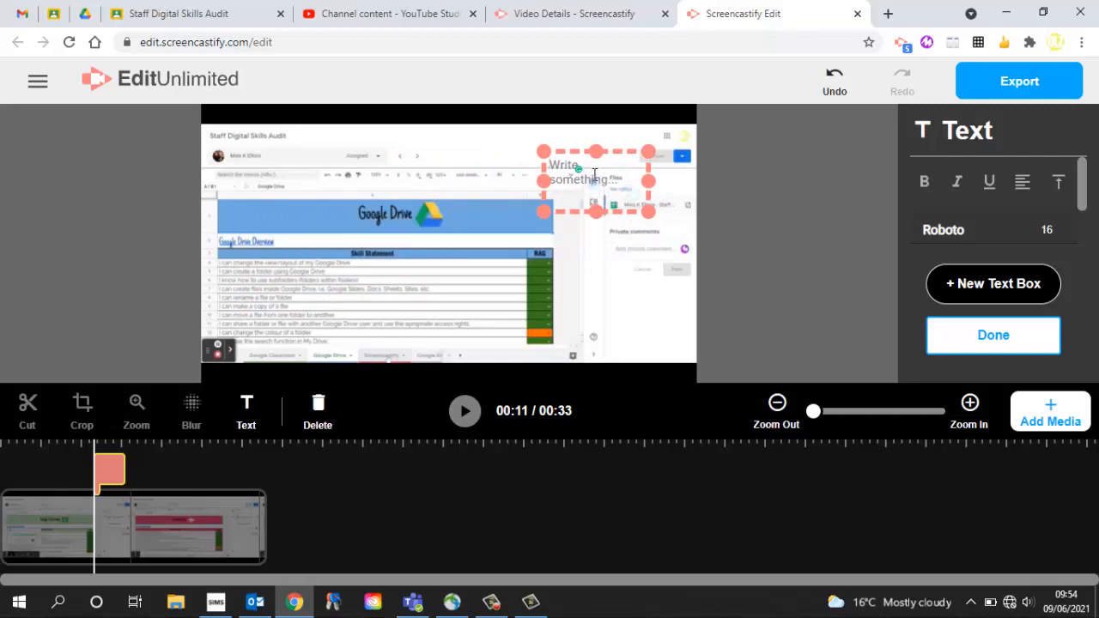
{"action": "type", "text": "Test Text"}
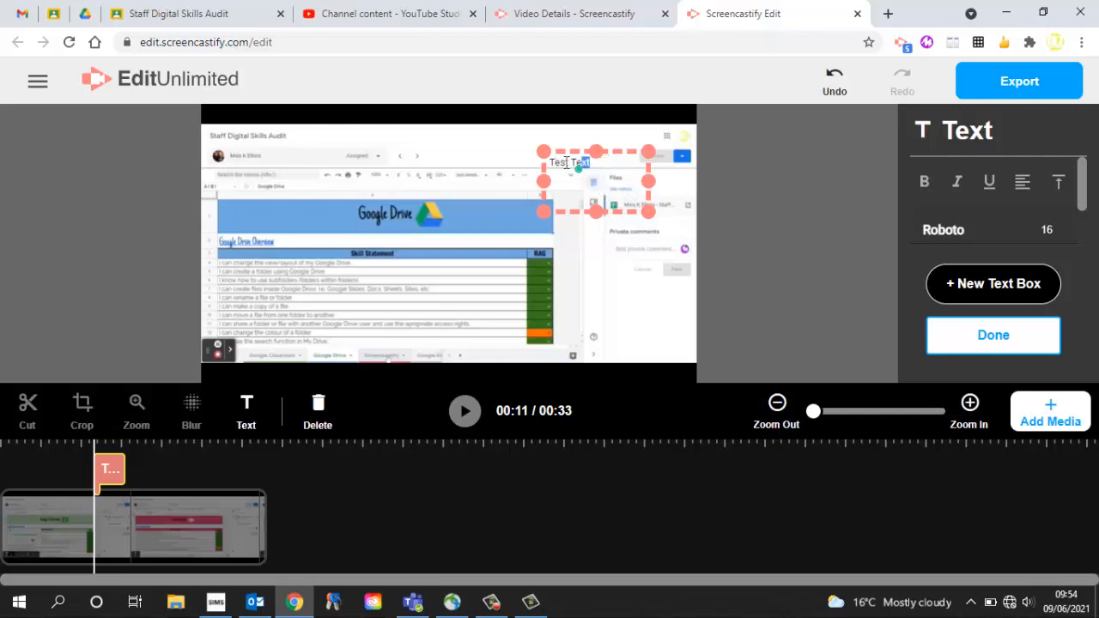
Step: Format all of the "Test Text" wording in the Anton font at size 47
{"action": "left_click_drag", "start_coordinate": [567, 162], "coordinate": [546, 162]}
{"action": "left_click", "coordinate": [961, 230]}
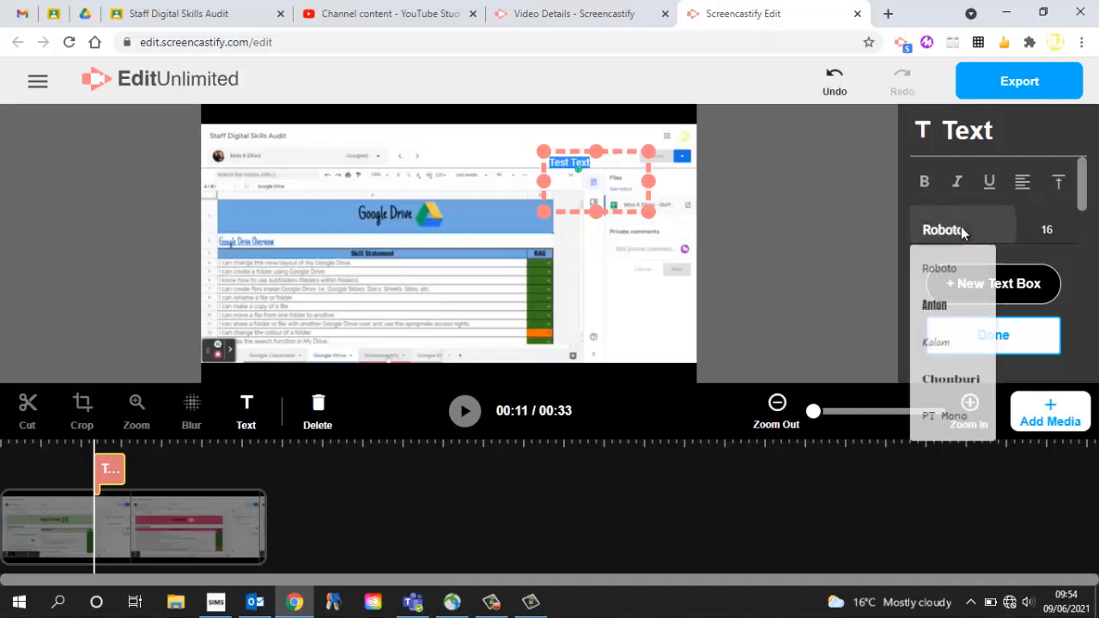
{"action": "left_click", "coordinate": [941, 309]}
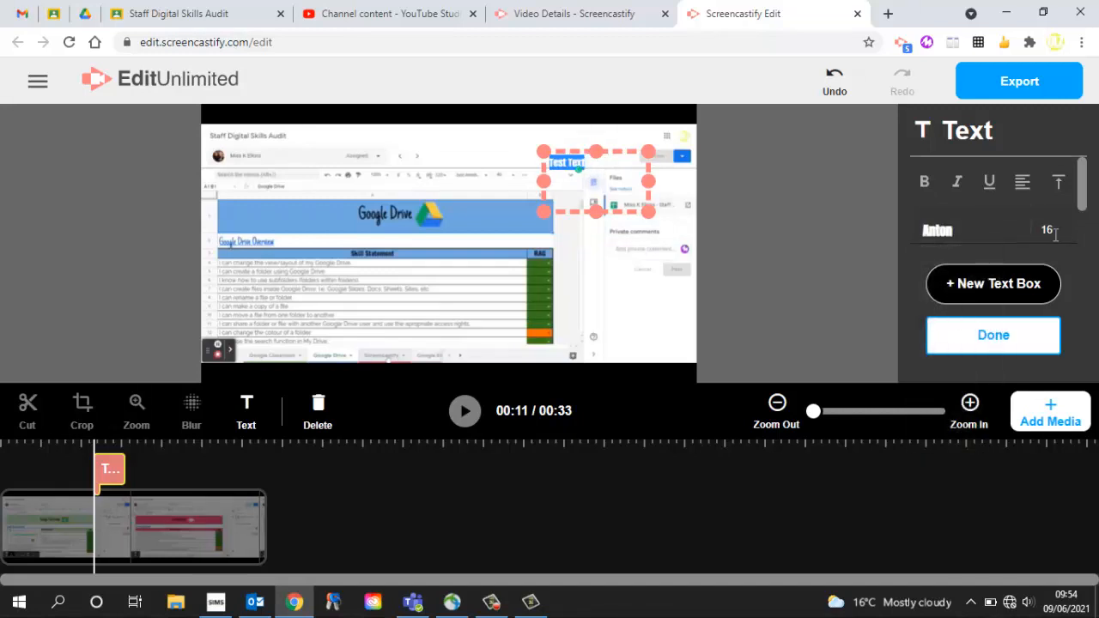
{"action": "left_click", "coordinate": [1063, 228]}
{"action": "left_click", "coordinate": [1063, 227]}
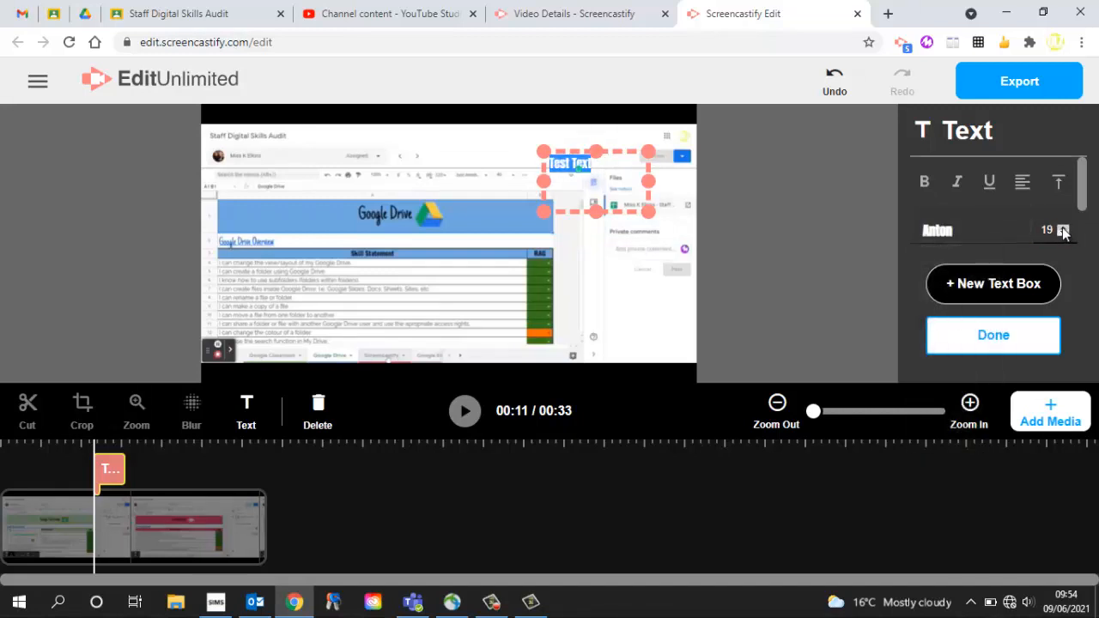
{"action": "left_click", "coordinate": [1062, 227]}
{"action": "left_click", "coordinate": [1062, 227]}
{"action": "left_click", "coordinate": [1063, 227]}
{"action": "left_click", "coordinate": [1063, 227]}
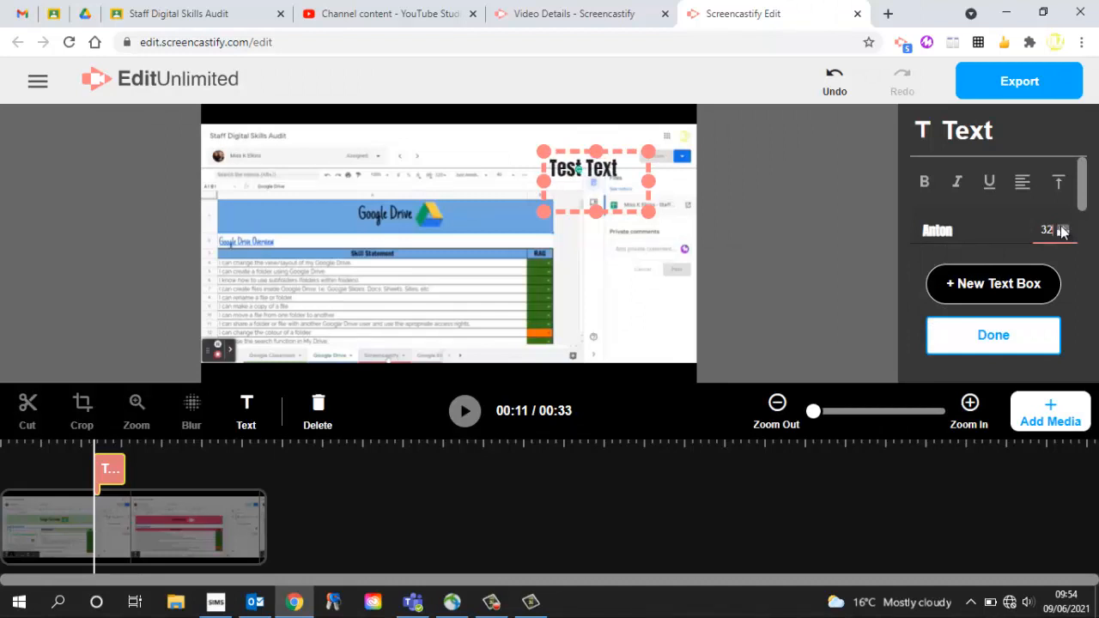
{"action": "left_click", "coordinate": [1063, 228]}
{"action": "left_click", "coordinate": [1063, 228]}
{"action": "left_click", "coordinate": [1063, 228]}
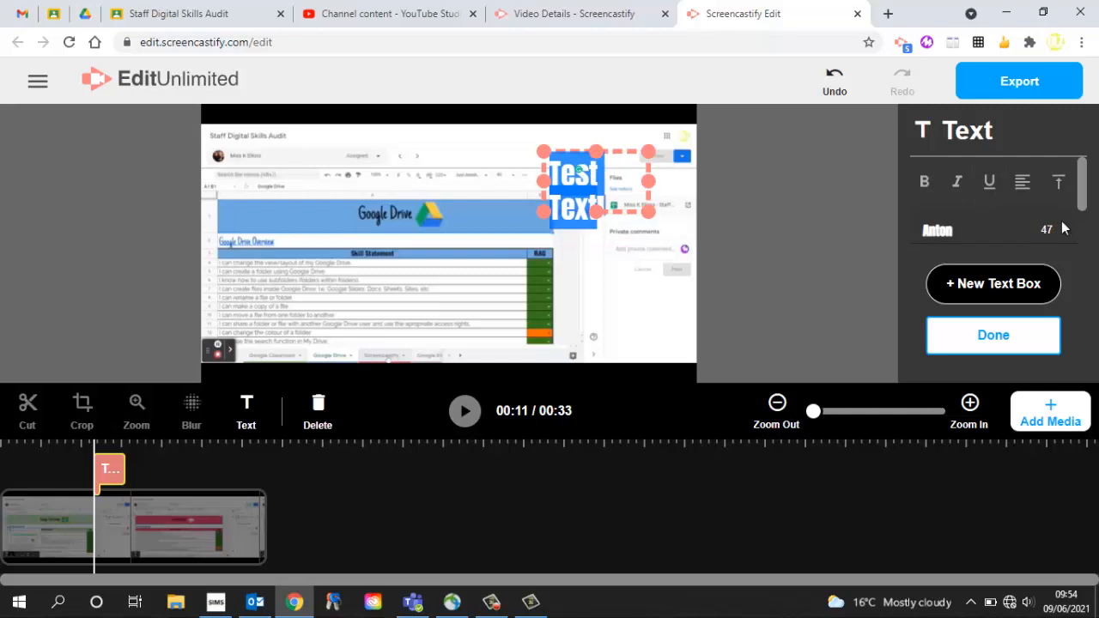
Step: Try middle and top vertical alignment for "Test Text" and settle on bottom alignment
{"action": "left_click", "coordinate": [1059, 183]}
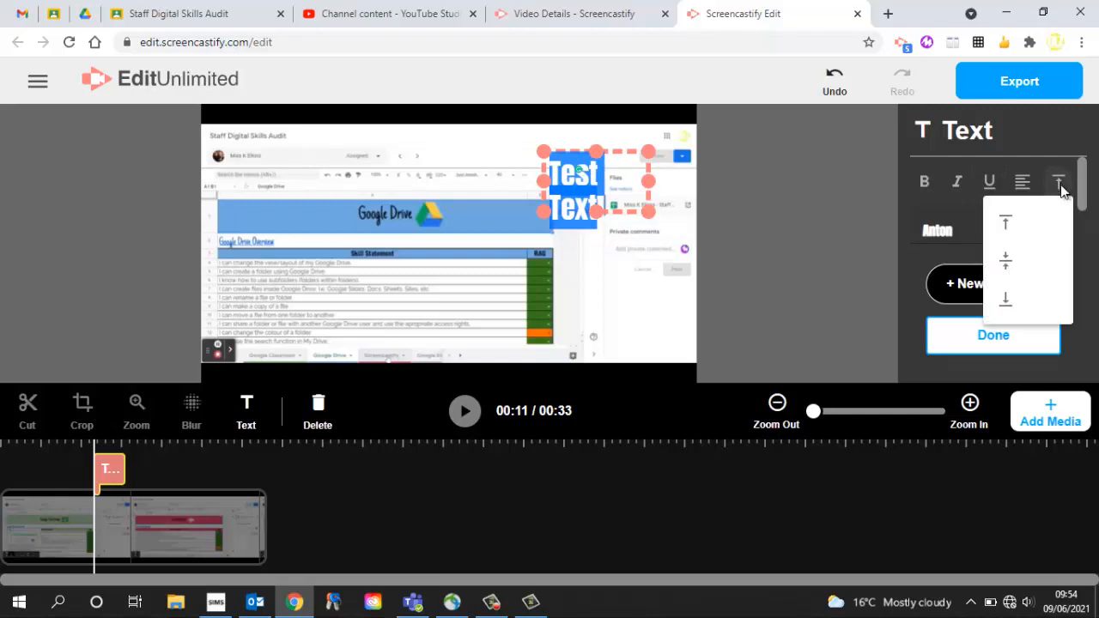
{"action": "left_click", "coordinate": [1016, 260]}
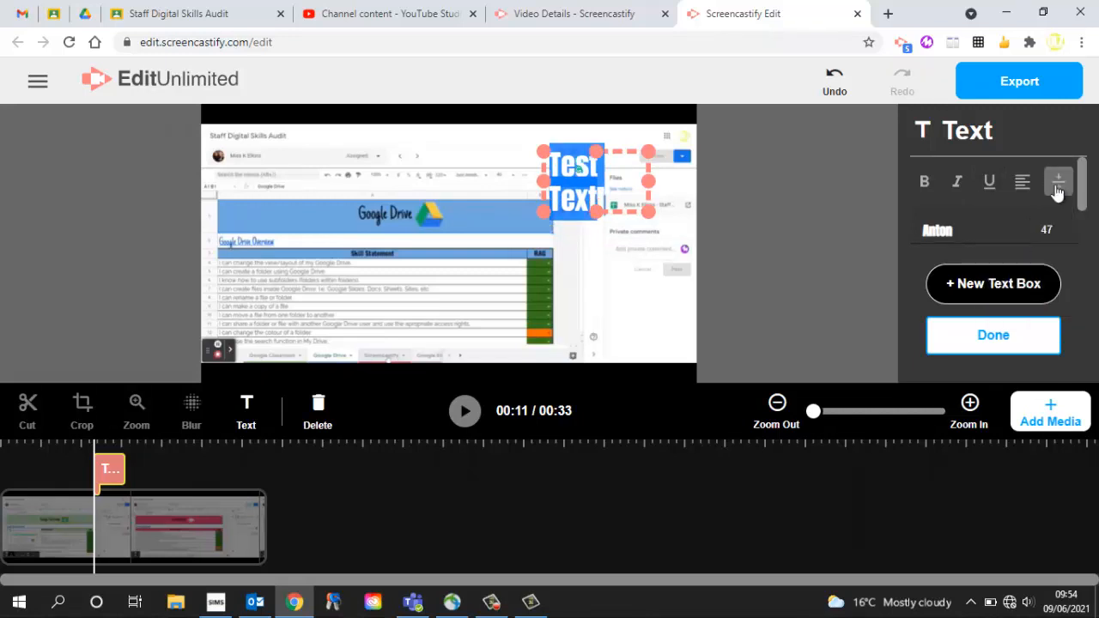
{"action": "left_click", "coordinate": [1058, 181]}
{"action": "left_click", "coordinate": [1018, 225]}
{"action": "left_click", "coordinate": [1056, 191]}
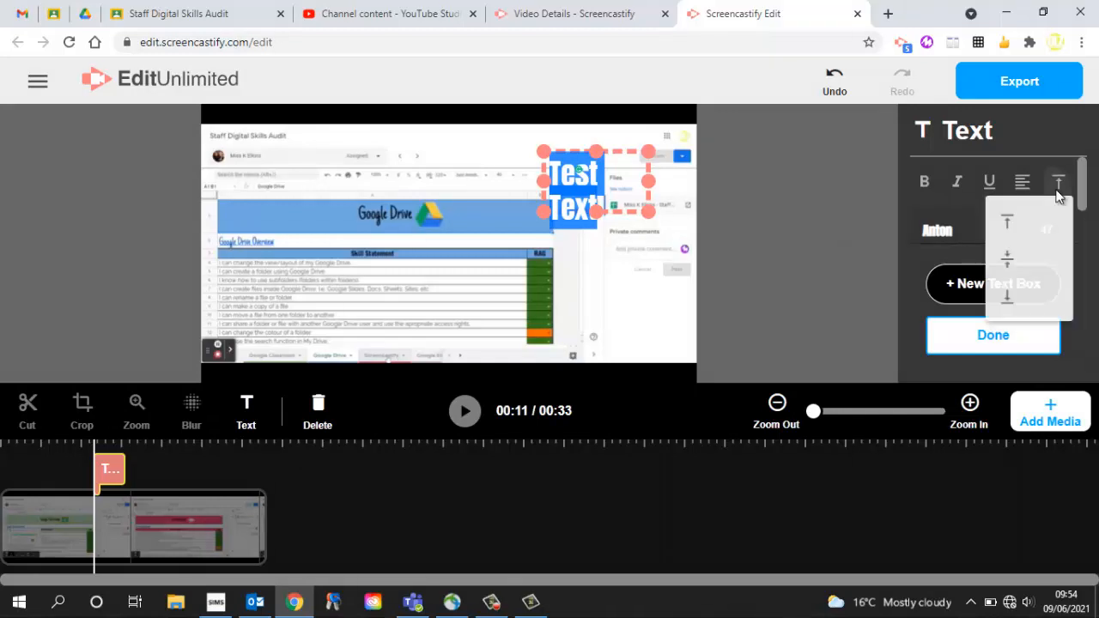
{"action": "left_click", "coordinate": [1014, 301]}
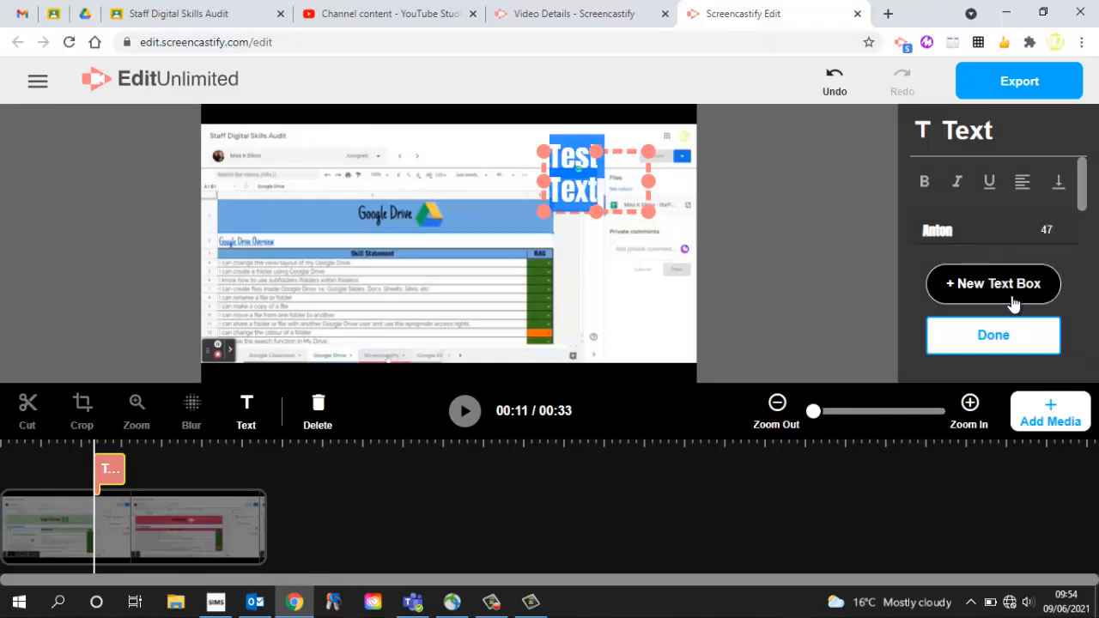
Step: Centre "Test Text" horizontally within its text box
{"action": "left_click", "coordinate": [1021, 186]}
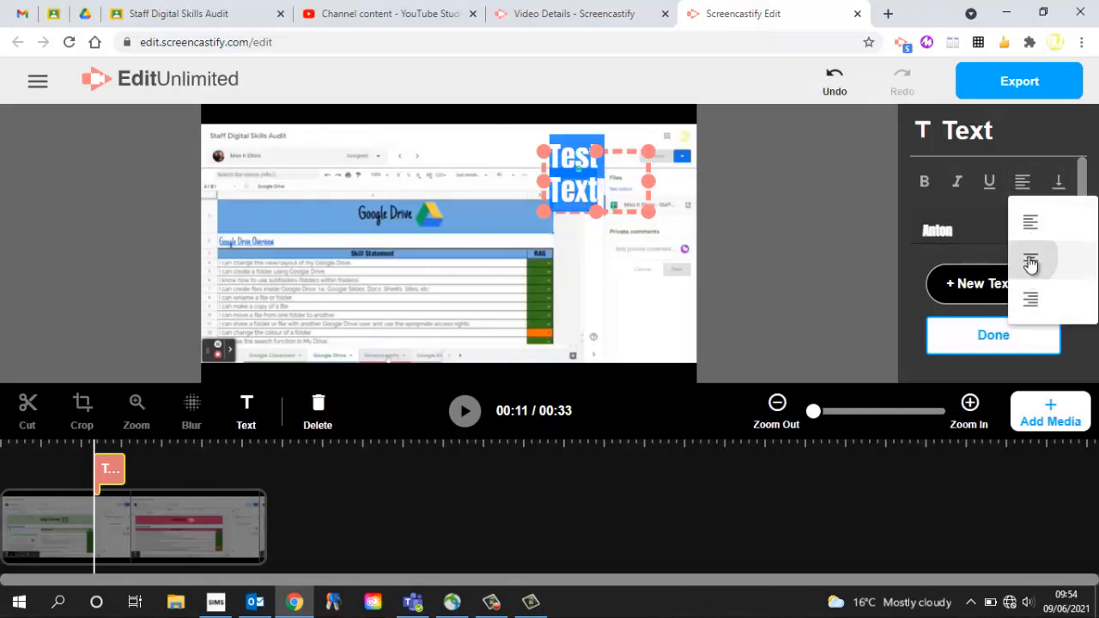
{"action": "left_click", "coordinate": [1030, 262]}
{"action": "left_click", "coordinate": [1021, 181]}
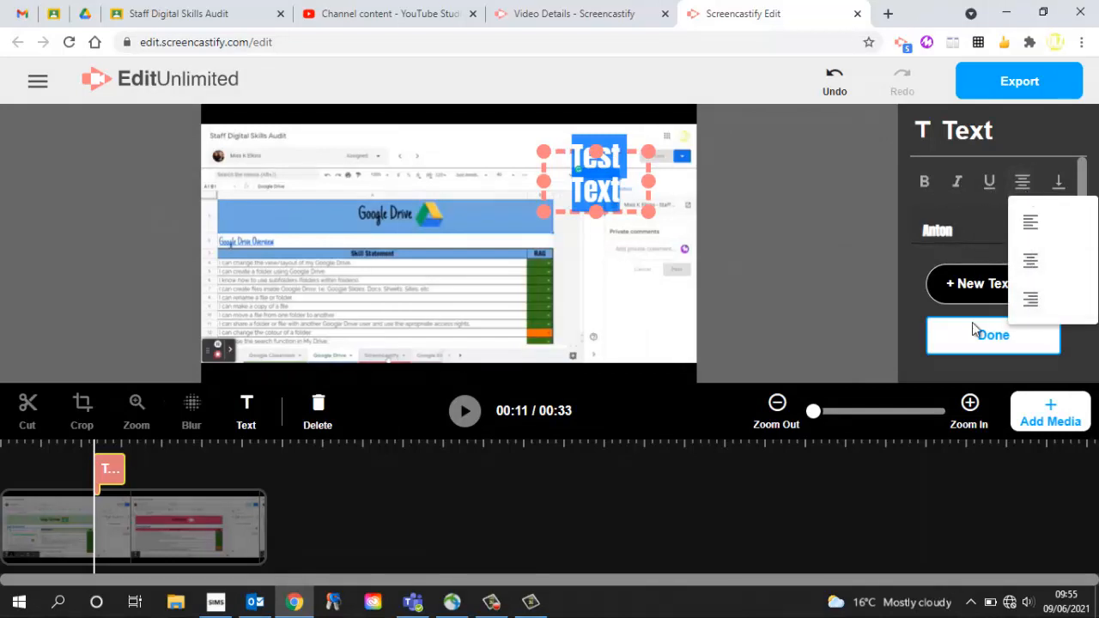
{"action": "left_click", "coordinate": [891, 323]}
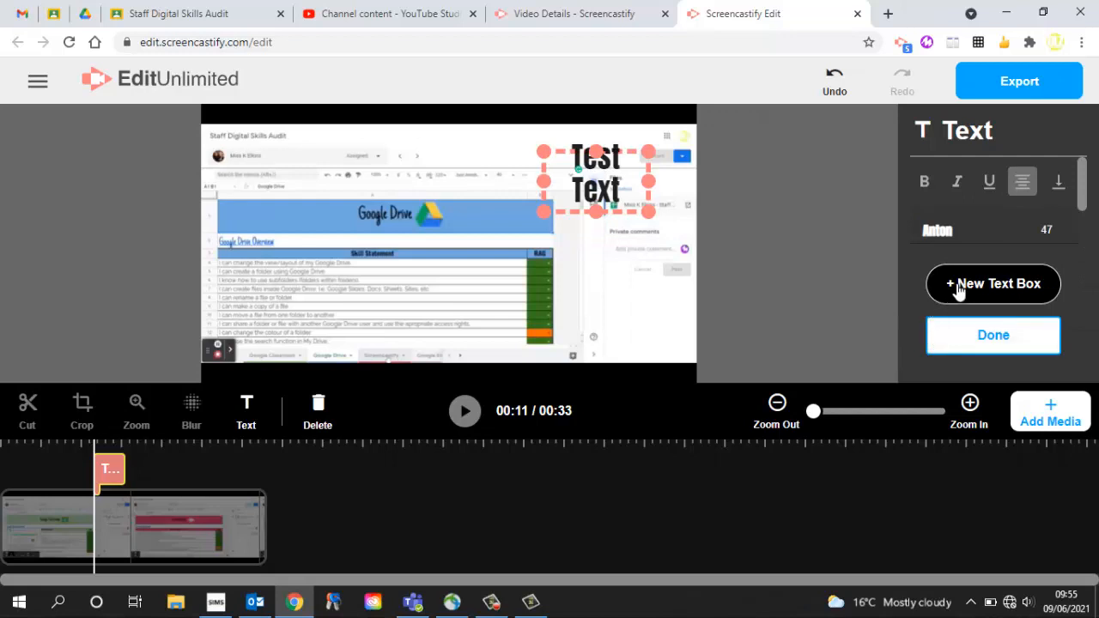
Step: Add a second text box and move the "Test Text" box over the left part of the skill statement table
{"action": "left_click", "coordinate": [960, 287]}
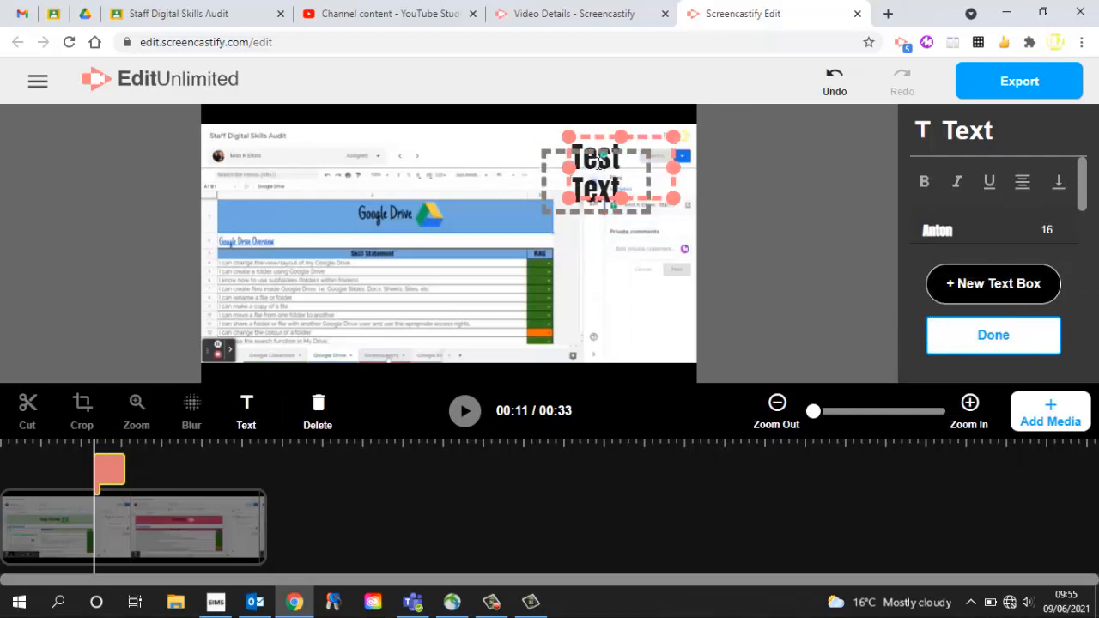
{"action": "left_click_drag", "start_coordinate": [558, 151], "coordinate": [292, 242]}
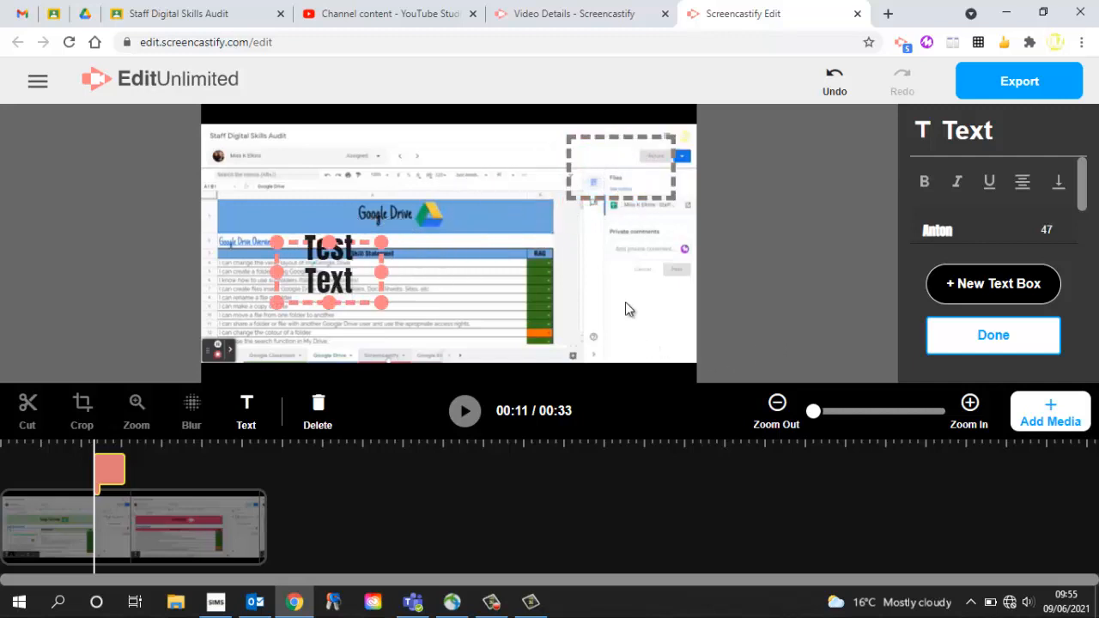
{"action": "left_click", "coordinate": [629, 168]}
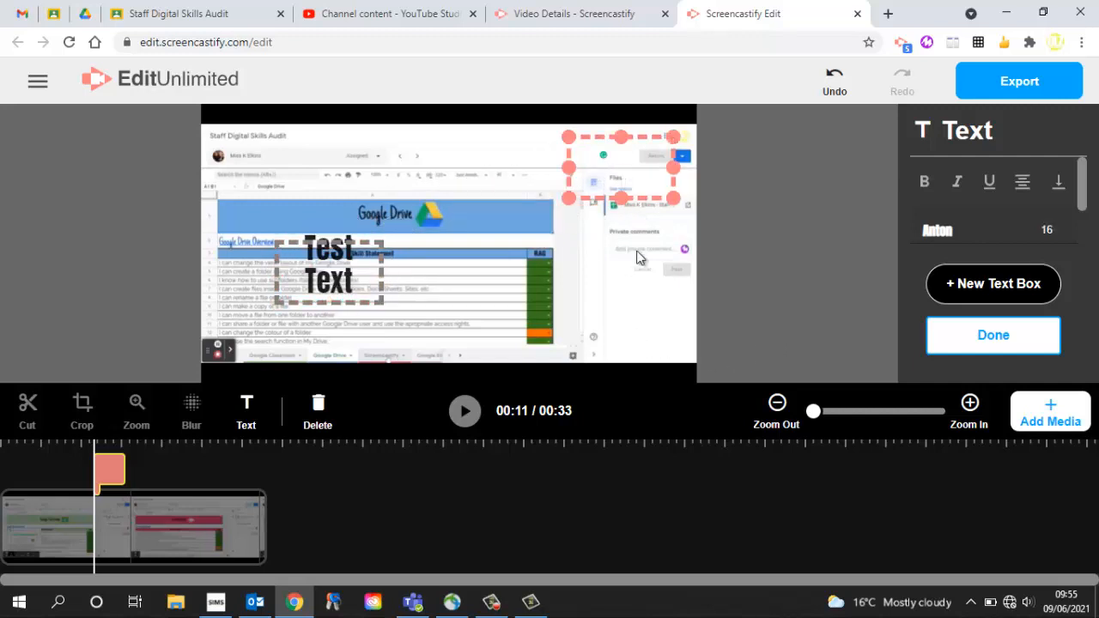
Step: Extend the text clip on the timeline so that it ends at 00:17
{"action": "left_click", "coordinate": [112, 472]}
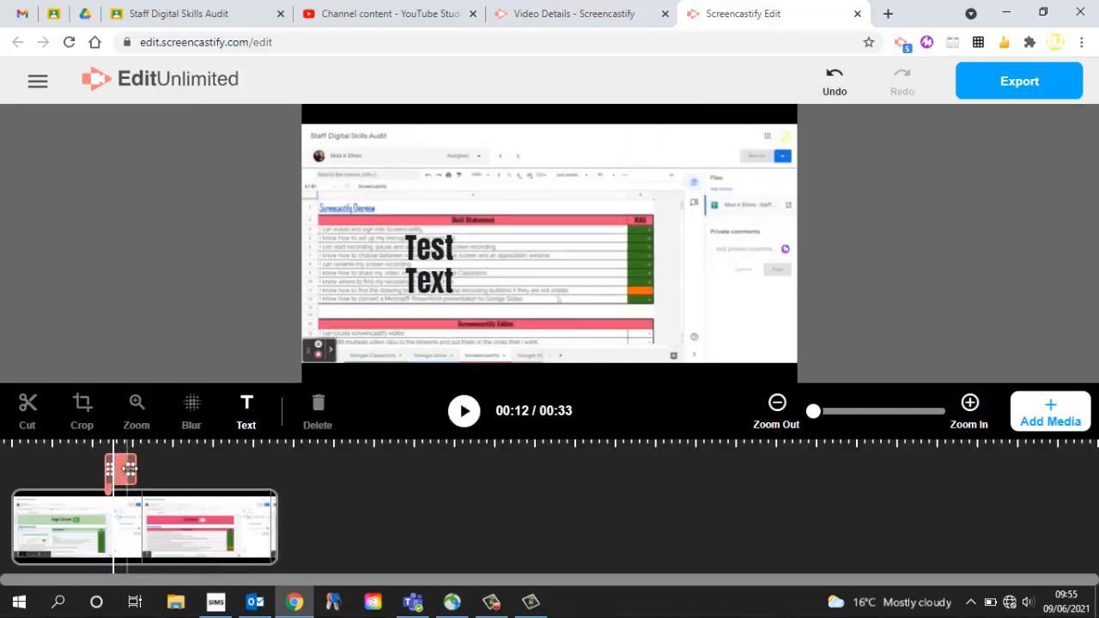
{"action": "left_click_drag", "start_coordinate": [131, 467], "coordinate": [155, 472]}
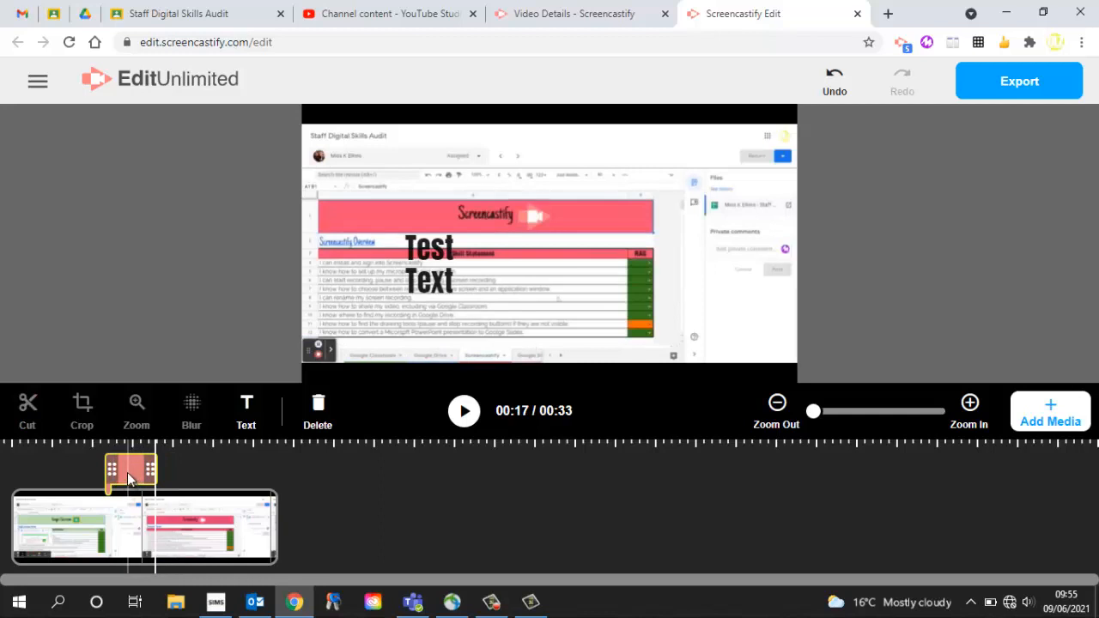
Step: Delete the empty second text box and remove the whole "Test Text" clip from the timeline
{"action": "left_click", "coordinate": [129, 475]}
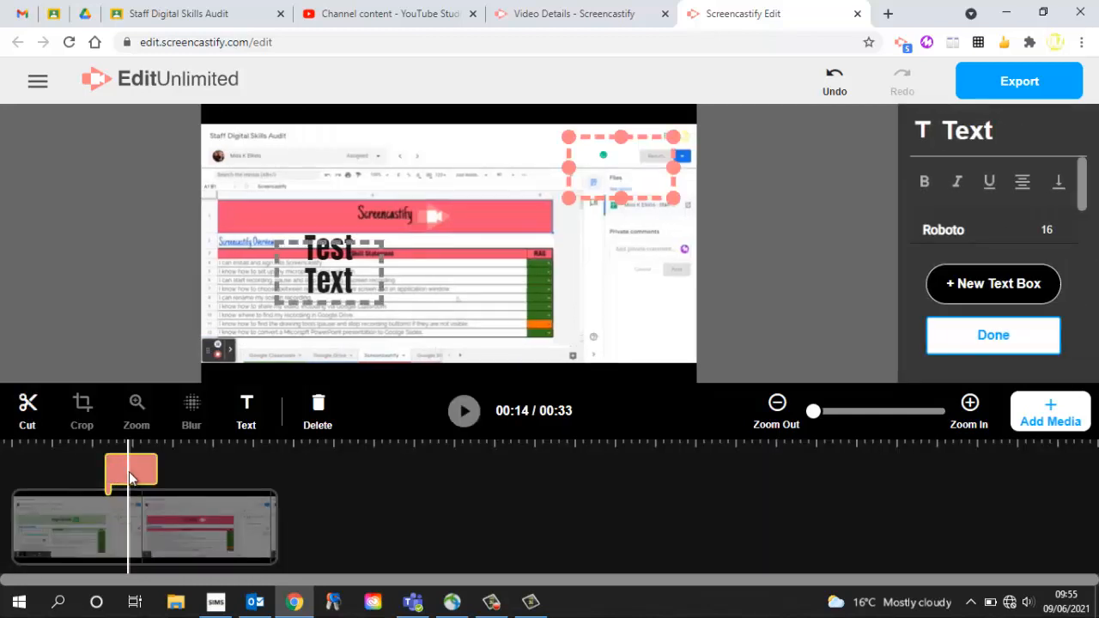
{"action": "left_click", "coordinate": [317, 410]}
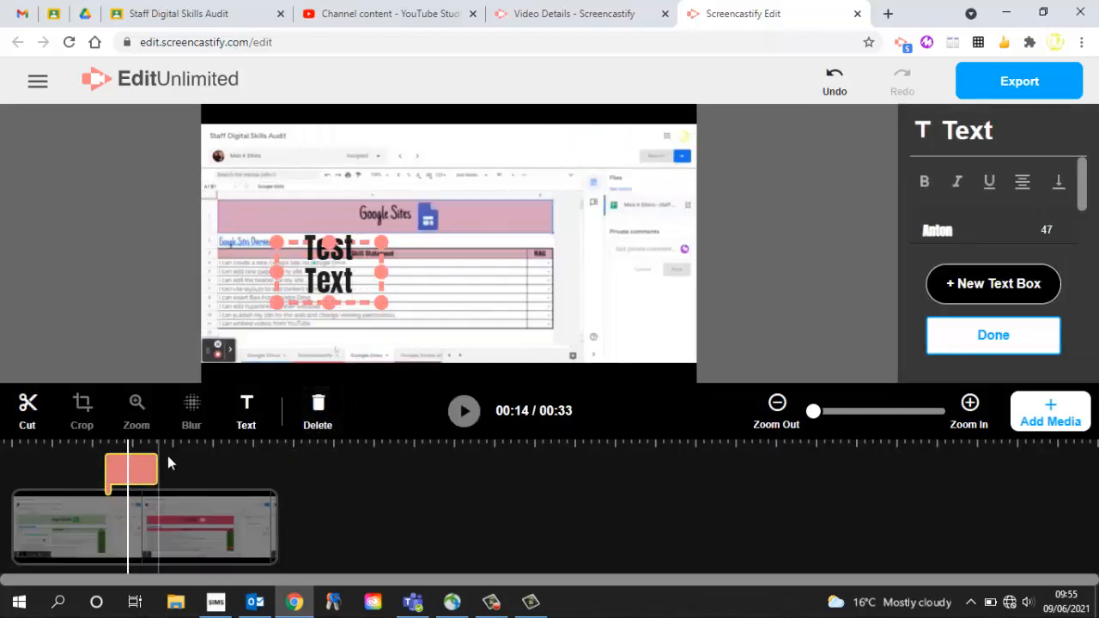
{"action": "left_click", "coordinate": [240, 373]}
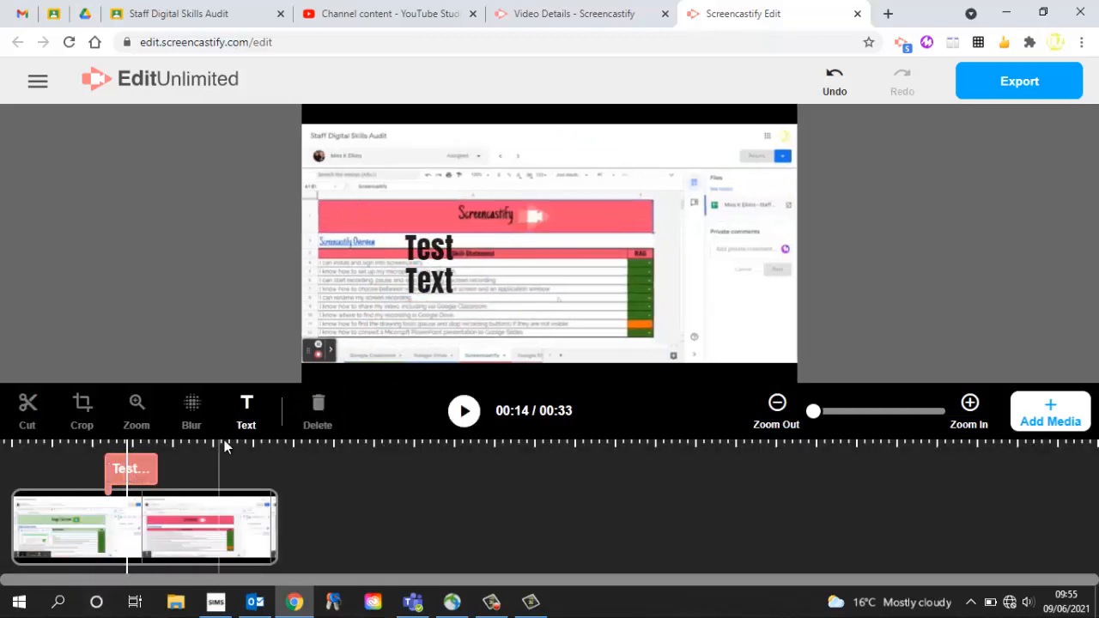
{"action": "left_click", "coordinate": [138, 468]}
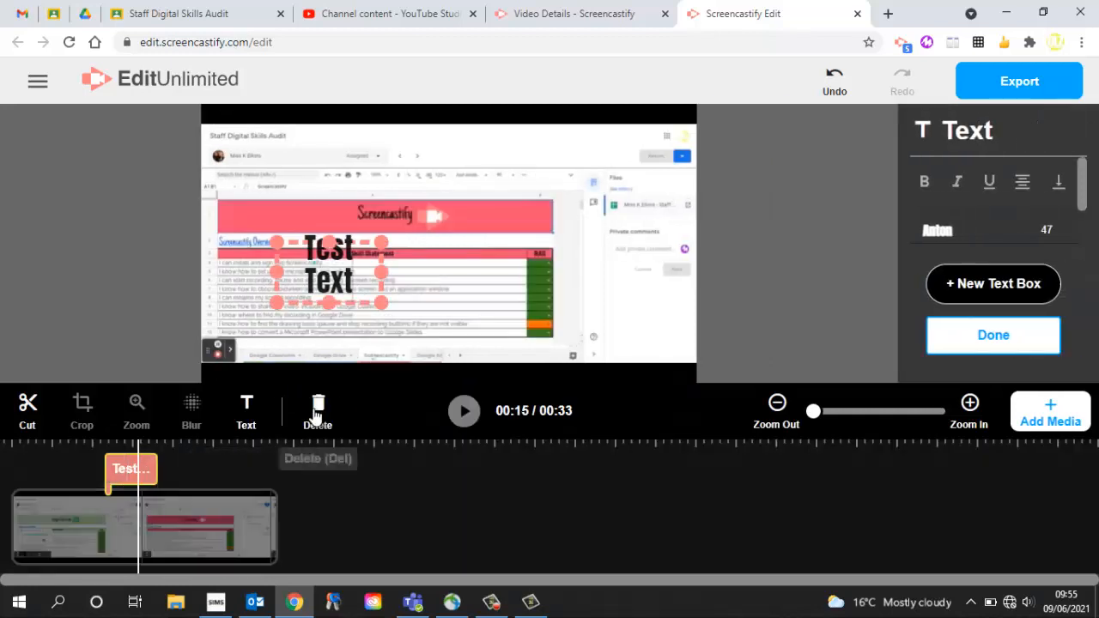
{"action": "left_click", "coordinate": [317, 411]}
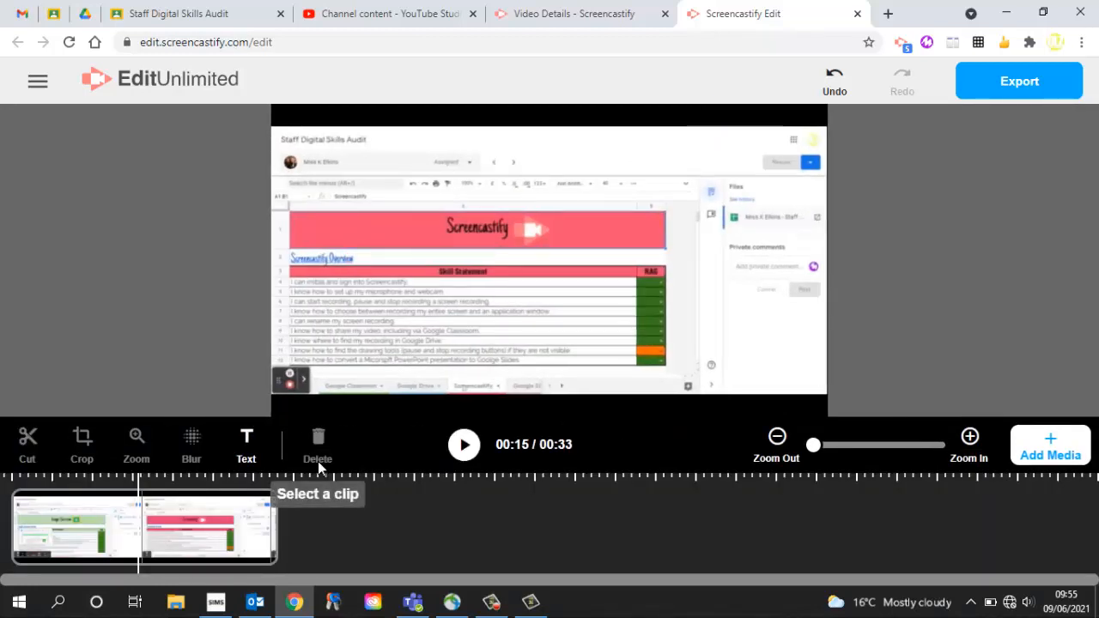
Step: Select the video clip at 00:01 and add a blur to it
{"action": "left_click", "coordinate": [143, 547]}
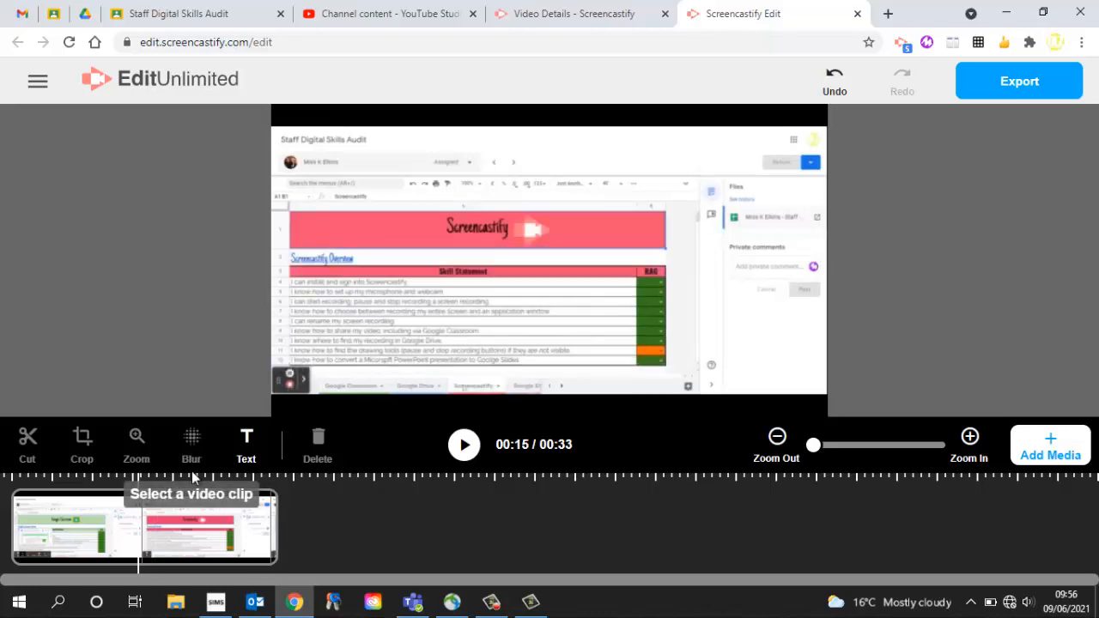
{"action": "left_click", "coordinate": [192, 505]}
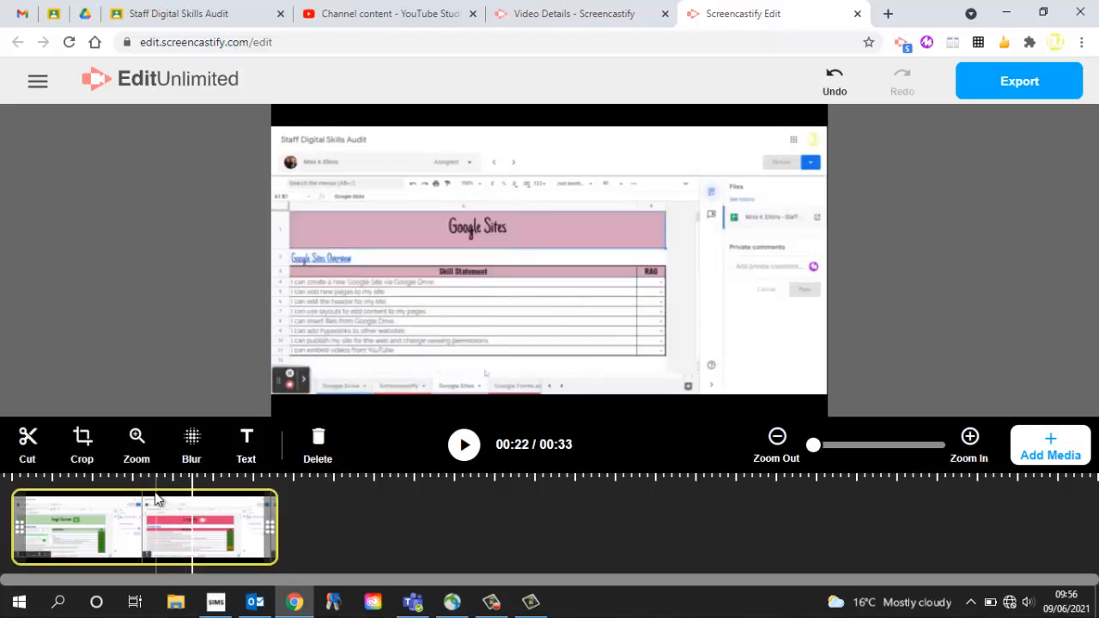
{"action": "left_click", "coordinate": [27, 524]}
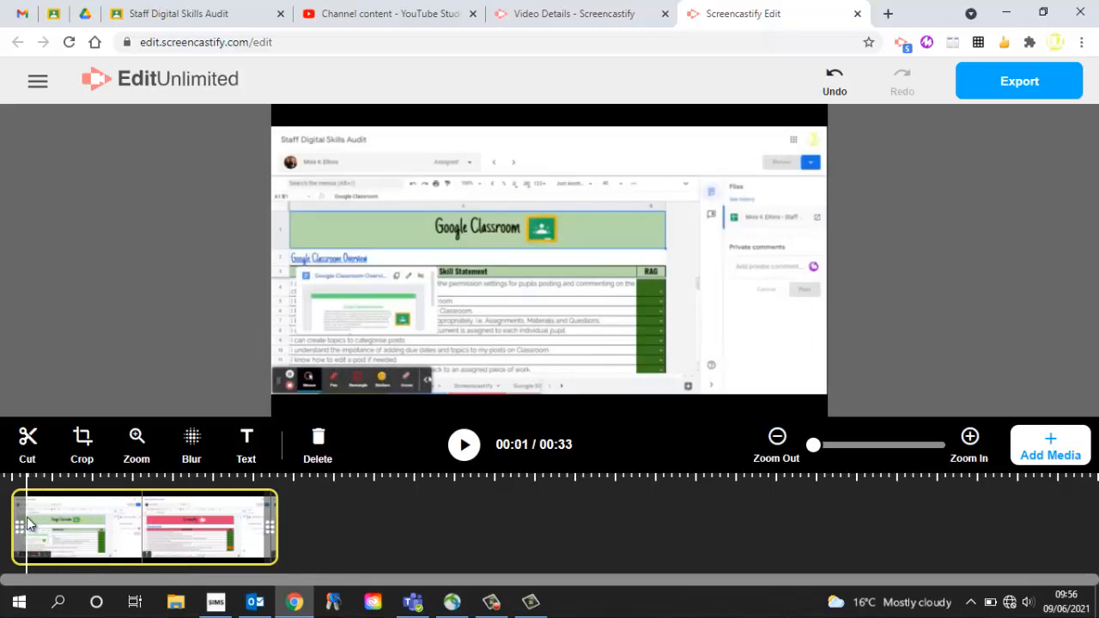
{"action": "left_click", "coordinate": [193, 442]}
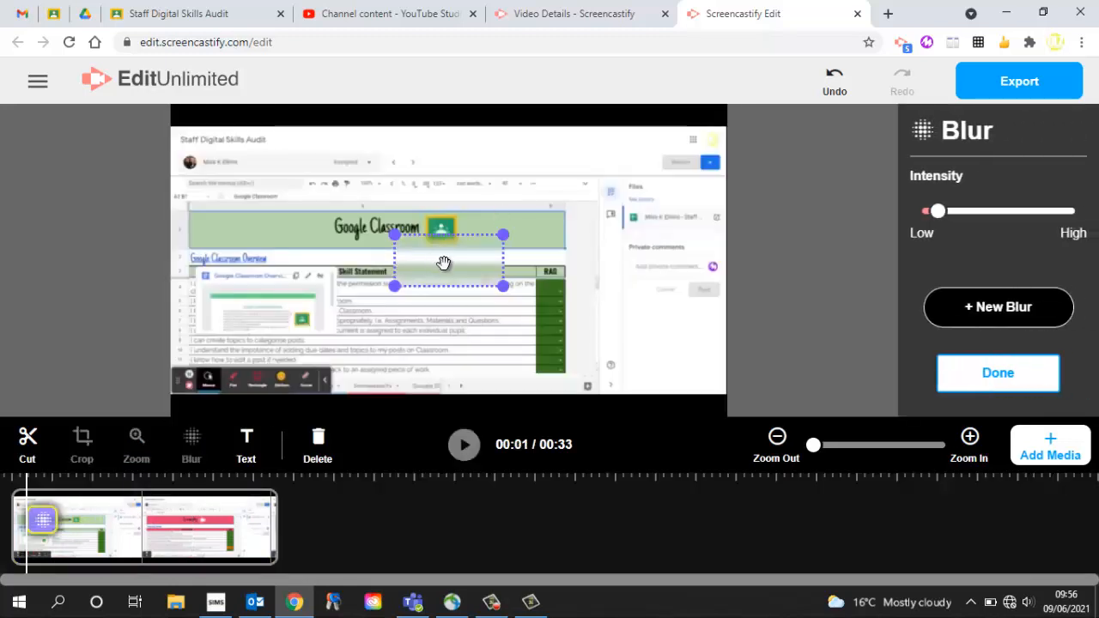
Step: Move and widen the blur area to cover the profile photo and name in the video's header, and raise its intensity slightly
{"action": "left_click_drag", "start_coordinate": [444, 262], "coordinate": [224, 176]}
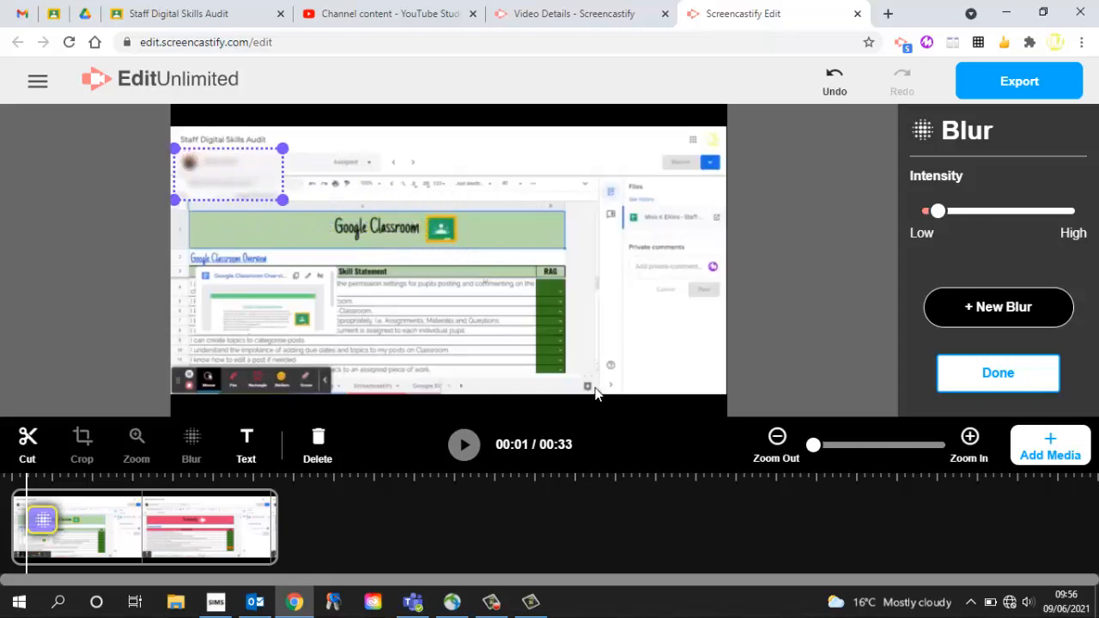
{"action": "left_click_drag", "start_coordinate": [284, 199], "coordinate": [340, 199]}
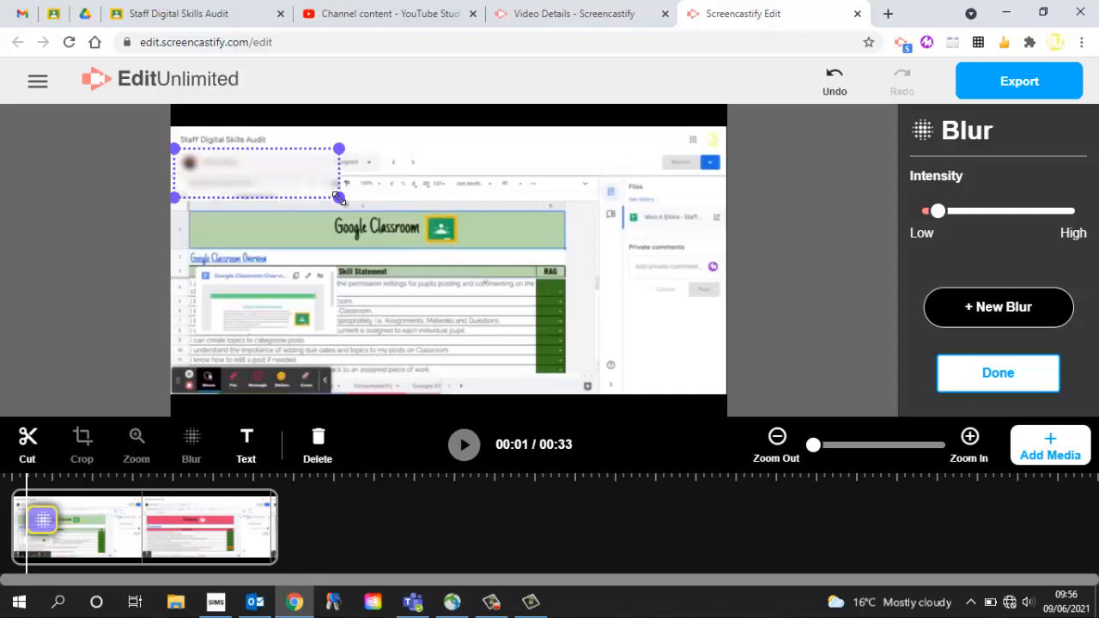
{"action": "left_click_drag", "start_coordinate": [936, 212], "coordinate": [959, 220]}
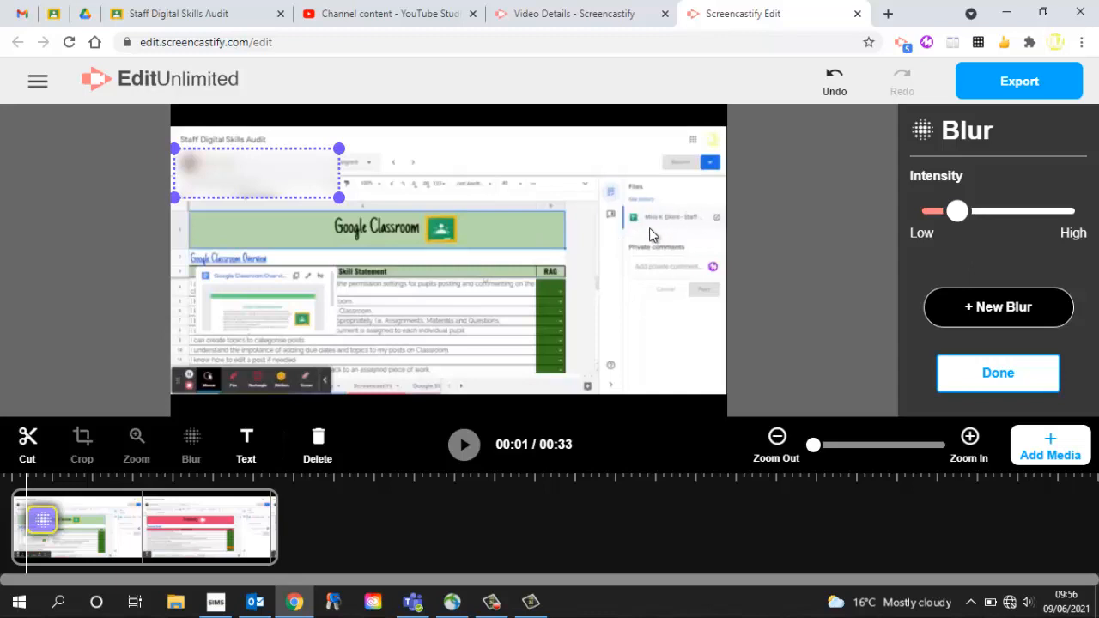
Step: Add a second blur over the file name in the video's Files area, raise its intensity slightly, and finish the blur edit
{"action": "left_click", "coordinate": [1008, 306]}
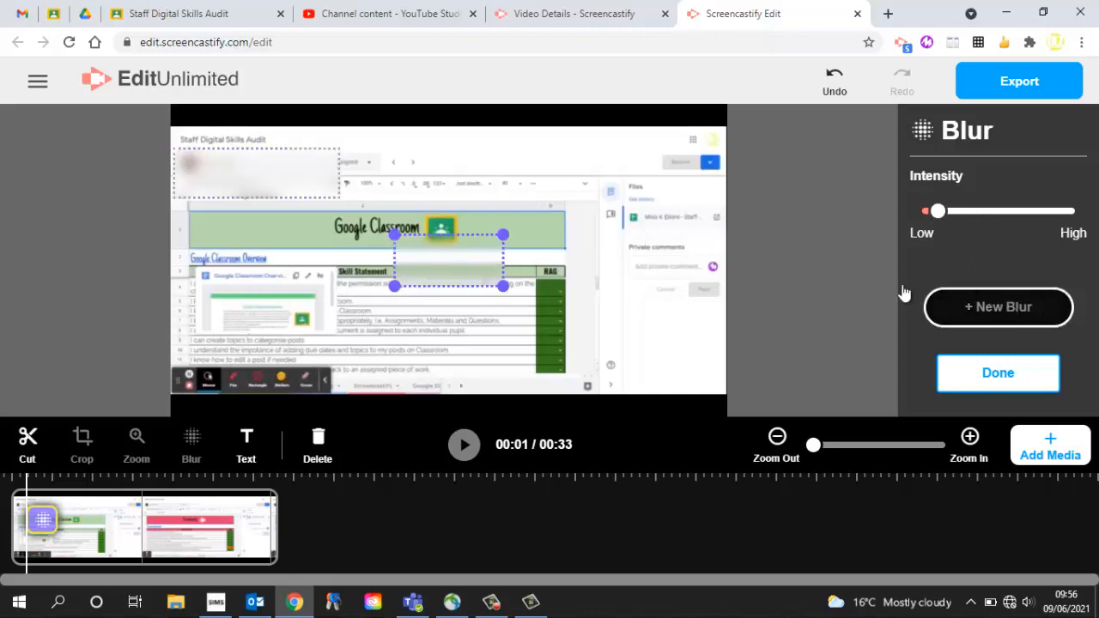
{"action": "left_click_drag", "start_coordinate": [449, 253], "coordinate": [661, 215]}
{"action": "left_click_drag", "start_coordinate": [938, 211], "coordinate": [962, 211]}
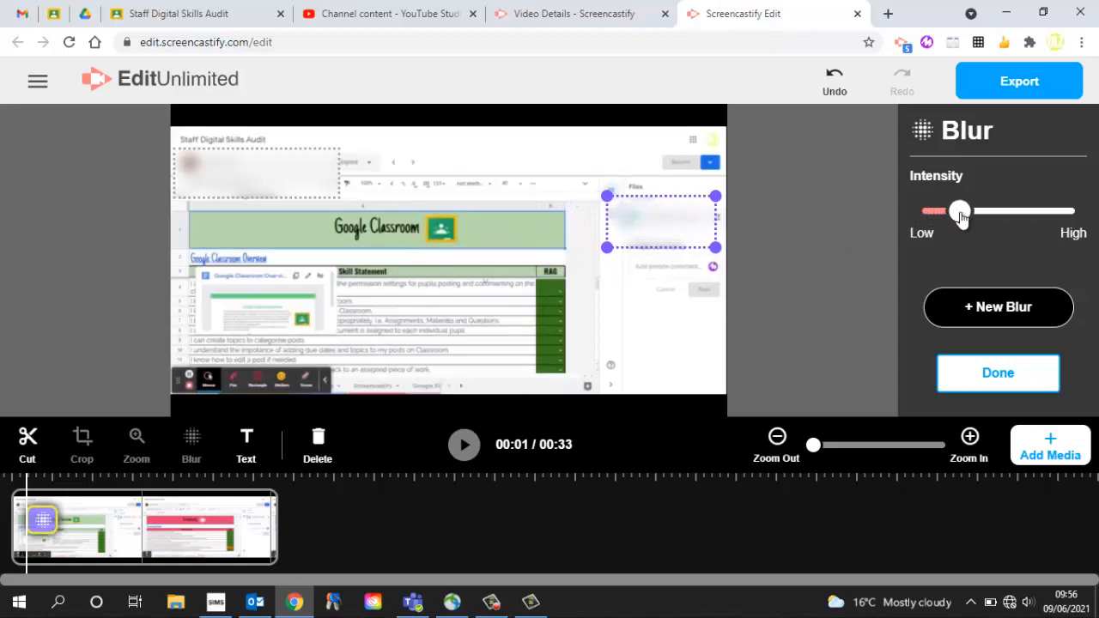
{"action": "left_click", "coordinate": [986, 382]}
Step: Extend the blur on the timeline so that it ends at about 00:29
{"action": "left_click", "coordinate": [39, 519]}
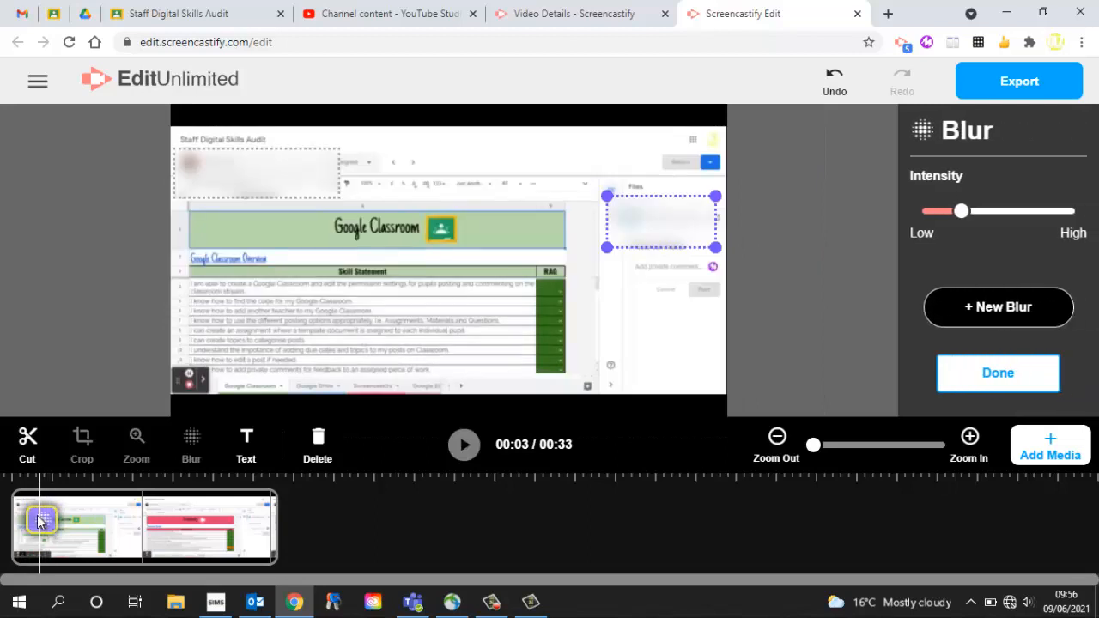
{"action": "left_click", "coordinate": [39, 518]}
{"action": "left_click_drag", "start_coordinate": [32, 519], "coordinate": [256, 536]}
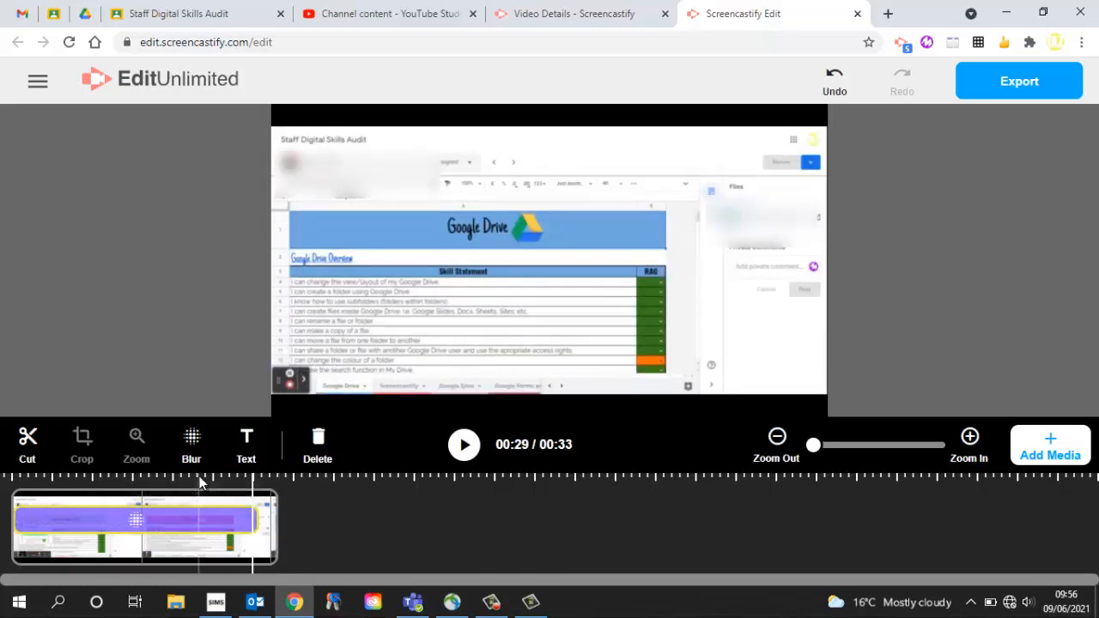
Step: Check the blurred areas at several points along the timeline, back to 00:05
{"action": "left_click", "coordinate": [199, 478]}
{"action": "left_click", "coordinate": [176, 477]}
{"action": "left_click", "coordinate": [150, 474]}
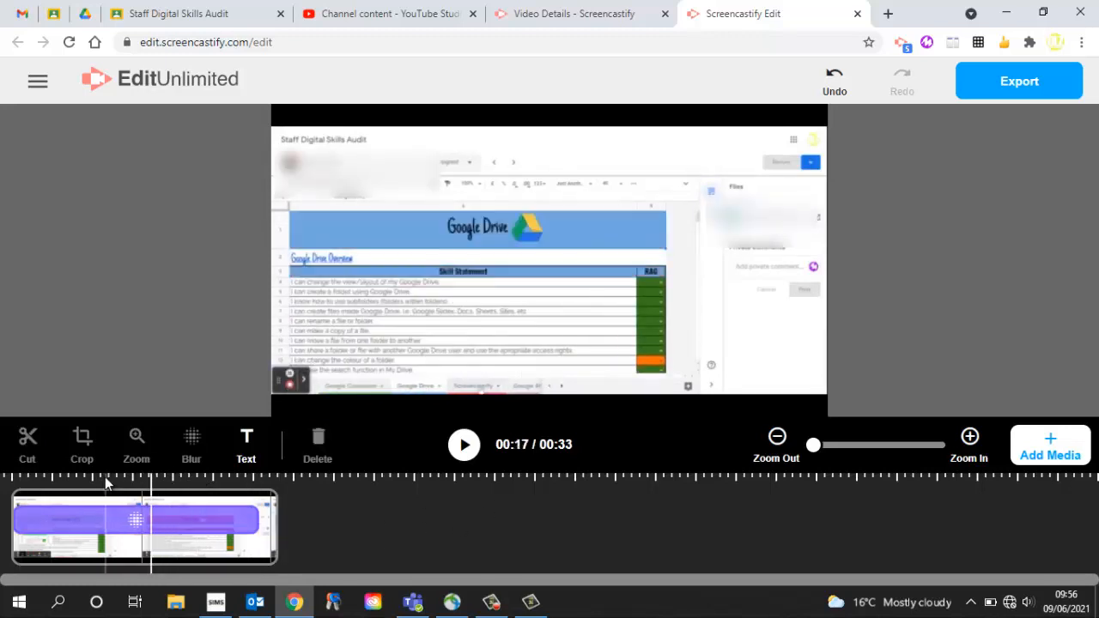
{"action": "left_click", "coordinate": [104, 477]}
{"action": "left_click", "coordinate": [56, 478]}
Step: Select the blur on the timeline and delete it from the video clip
{"action": "left_click", "coordinate": [175, 509]}
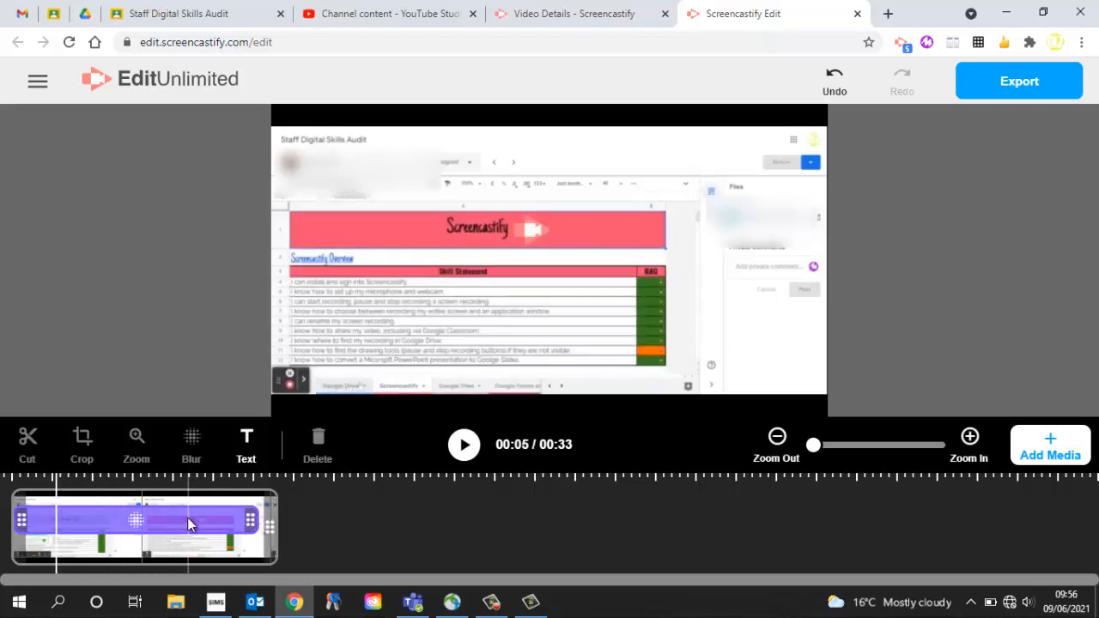
{"action": "left_click", "coordinate": [171, 520]}
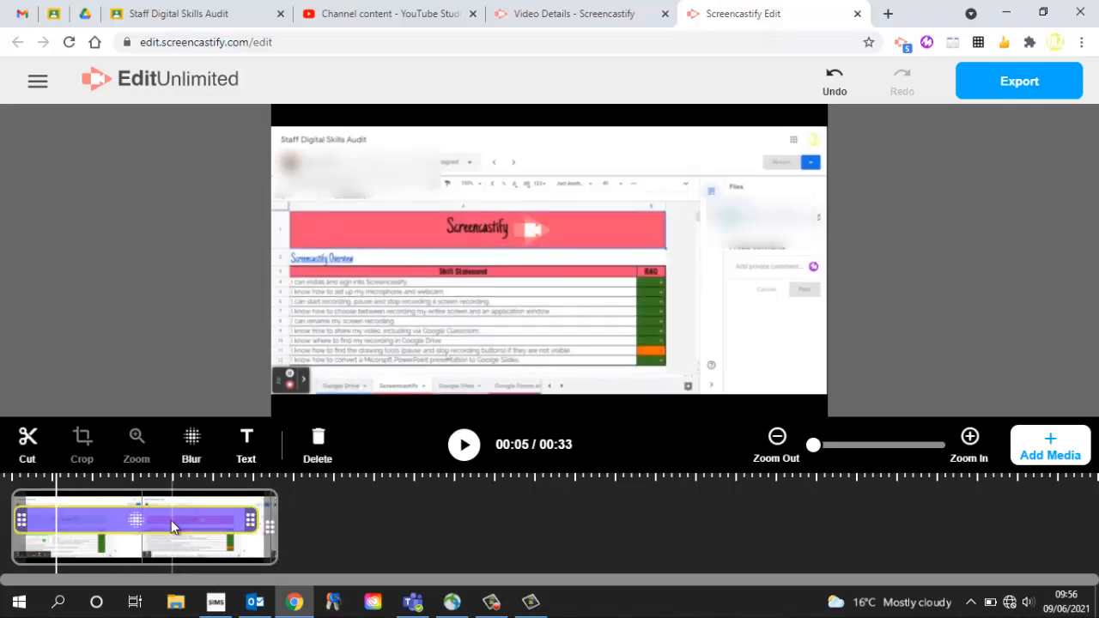
{"action": "left_click", "coordinate": [317, 445]}
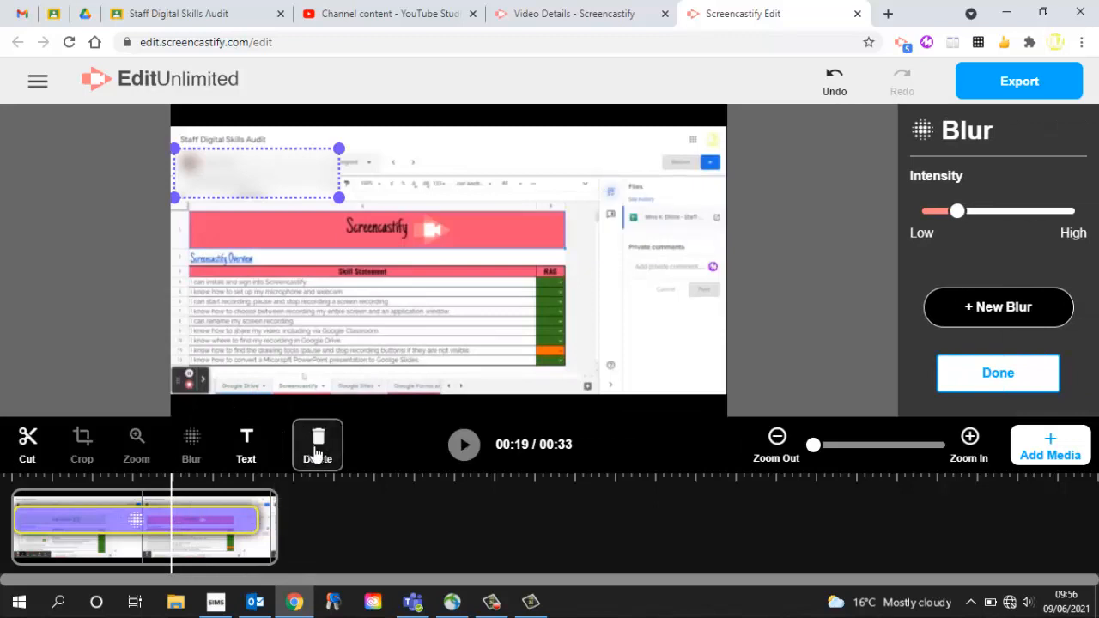
{"action": "left_click", "coordinate": [180, 530]}
{"action": "left_click", "coordinate": [201, 523]}
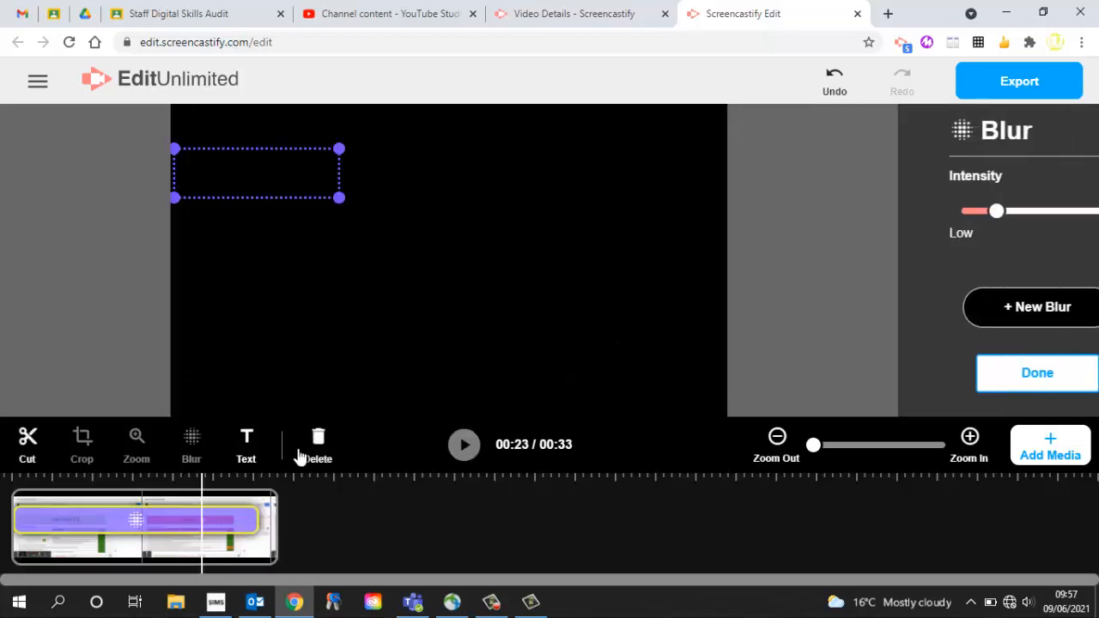
{"action": "left_click", "coordinate": [317, 444]}
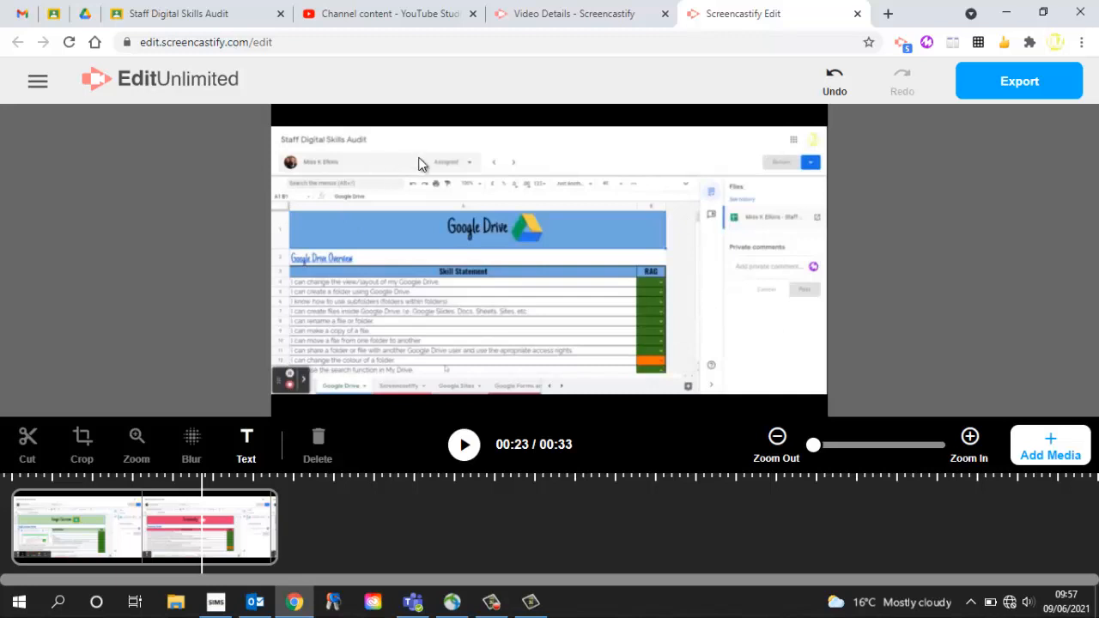
Step: Crop the video clip to the spreadsheet area, cutting off the header with the profile details and the Files side area
{"action": "left_click", "coordinate": [29, 515]}
{"action": "left_click", "coordinate": [42, 498]}
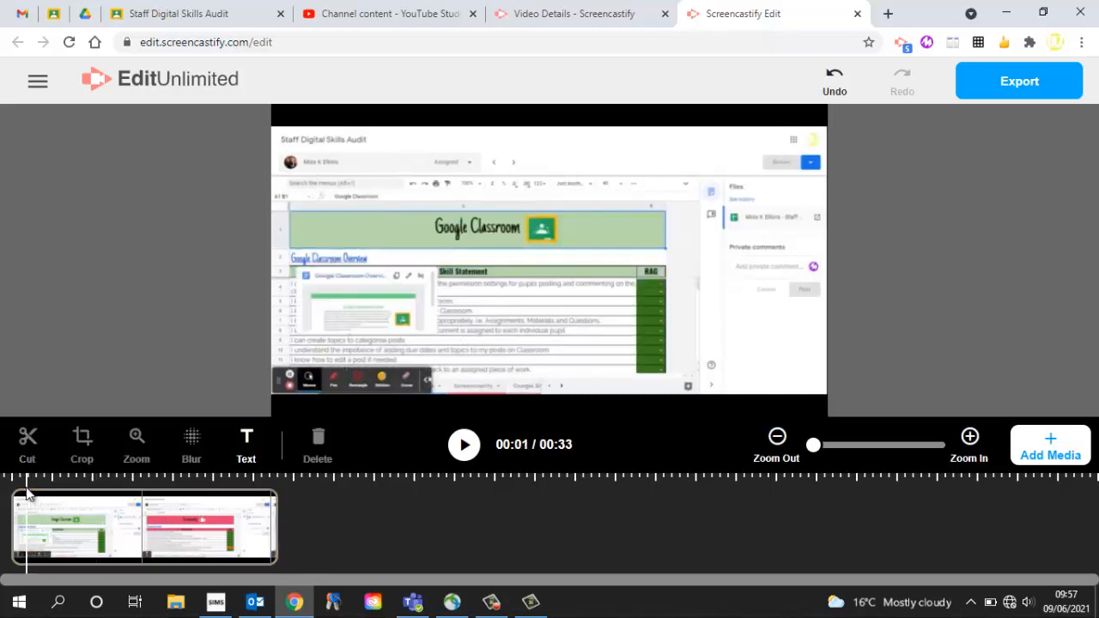
{"action": "left_click_drag", "start_coordinate": [42, 498], "coordinate": [82, 520]}
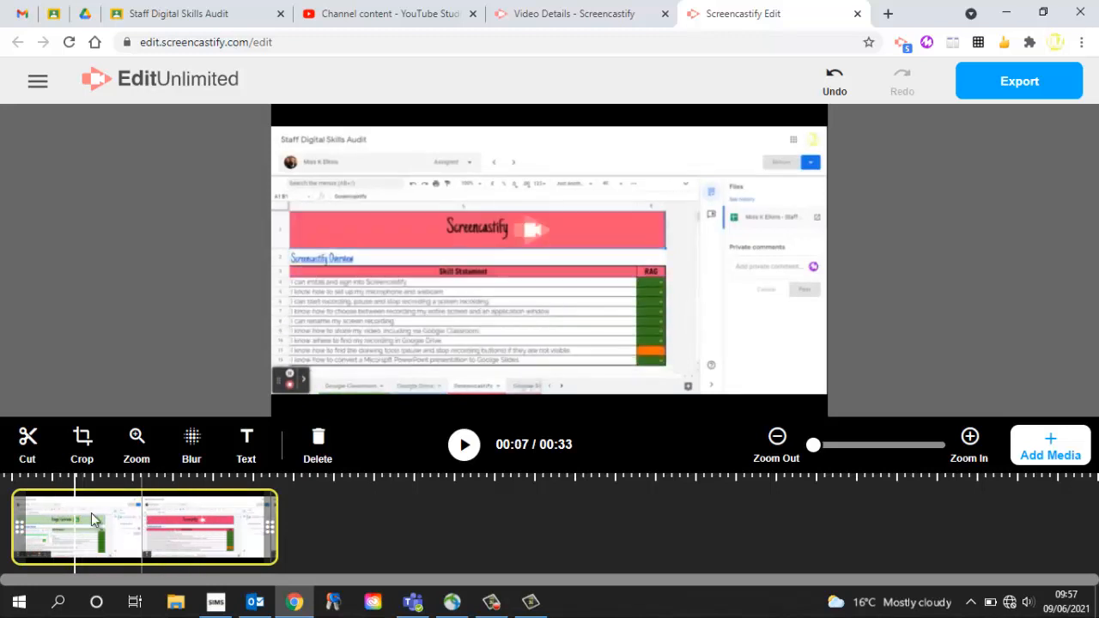
{"action": "left_click", "coordinate": [82, 442]}
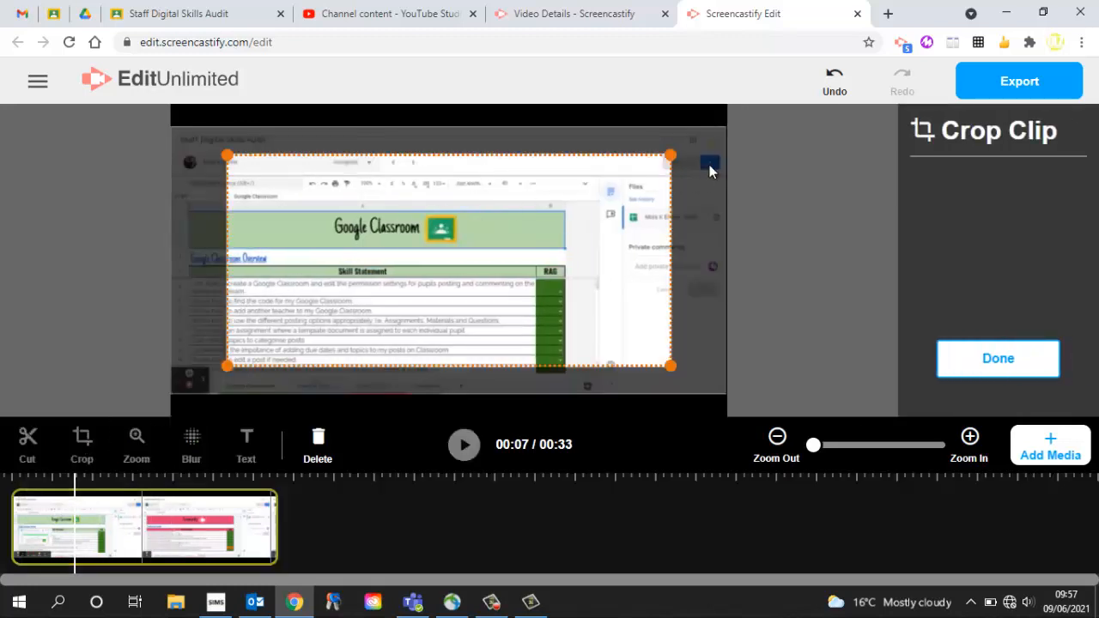
{"action": "left_click_drag", "start_coordinate": [670, 155], "coordinate": [599, 178]}
{"action": "left_click_drag", "start_coordinate": [227, 178], "coordinate": [175, 178]}
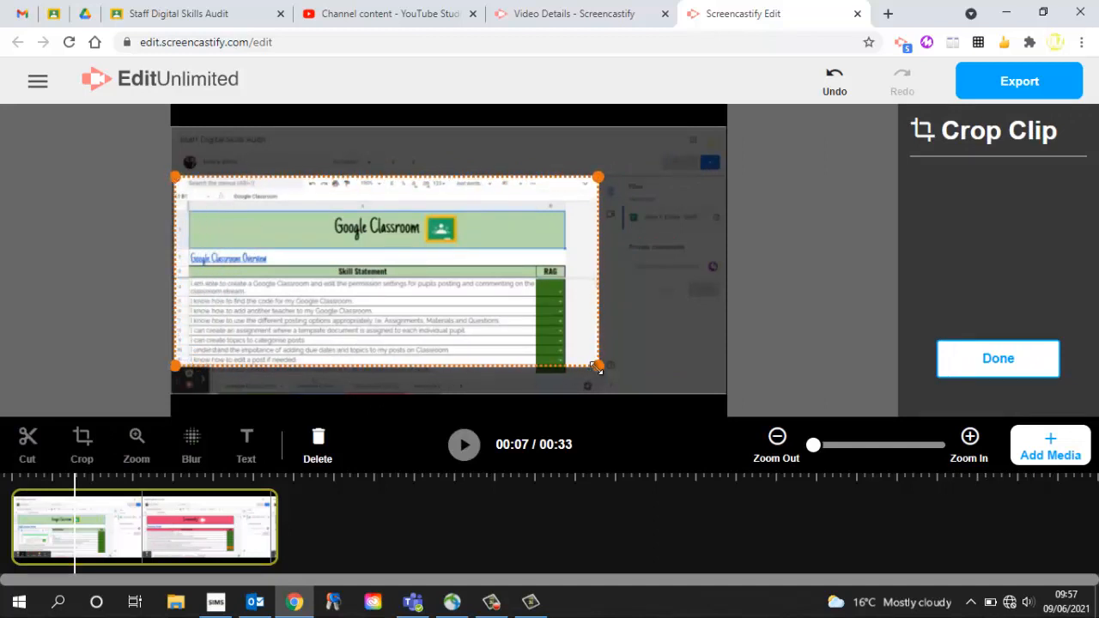
{"action": "left_click_drag", "start_coordinate": [599, 366], "coordinate": [598, 392]}
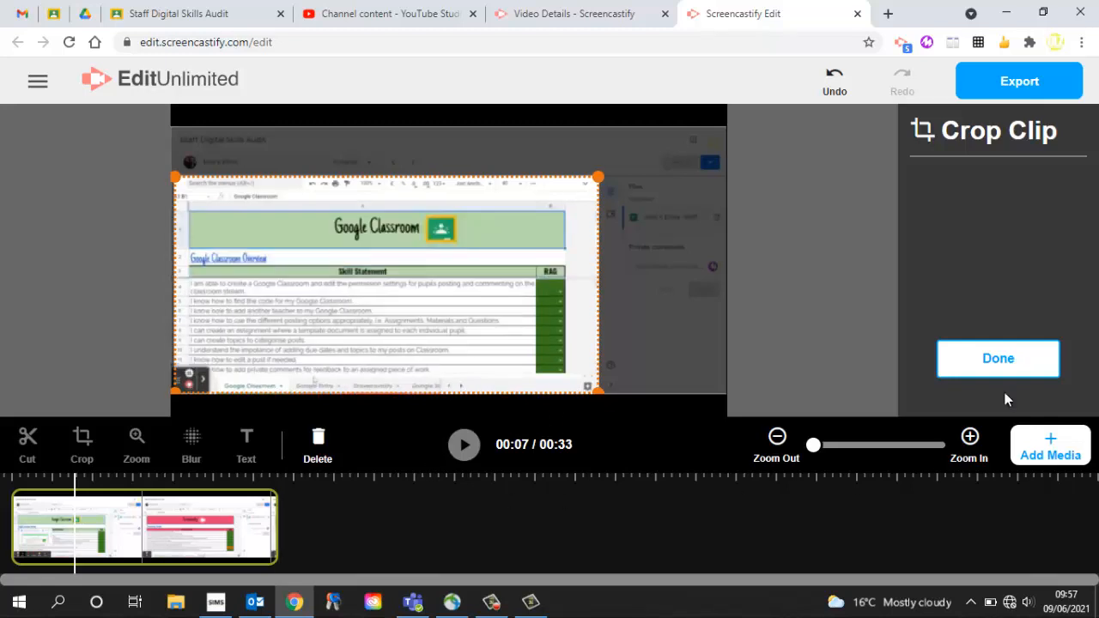
{"action": "left_click", "coordinate": [1005, 364]}
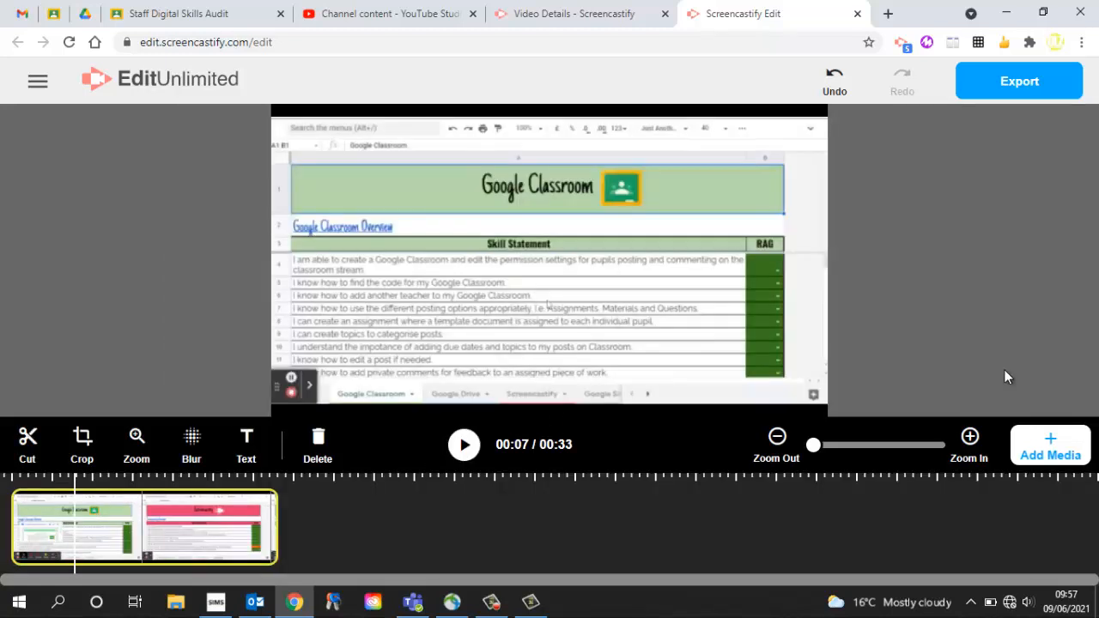
Step: Play the cropped clip briefly from 00:07, pause it, and undo the crop
{"action": "left_click", "coordinate": [462, 447]}
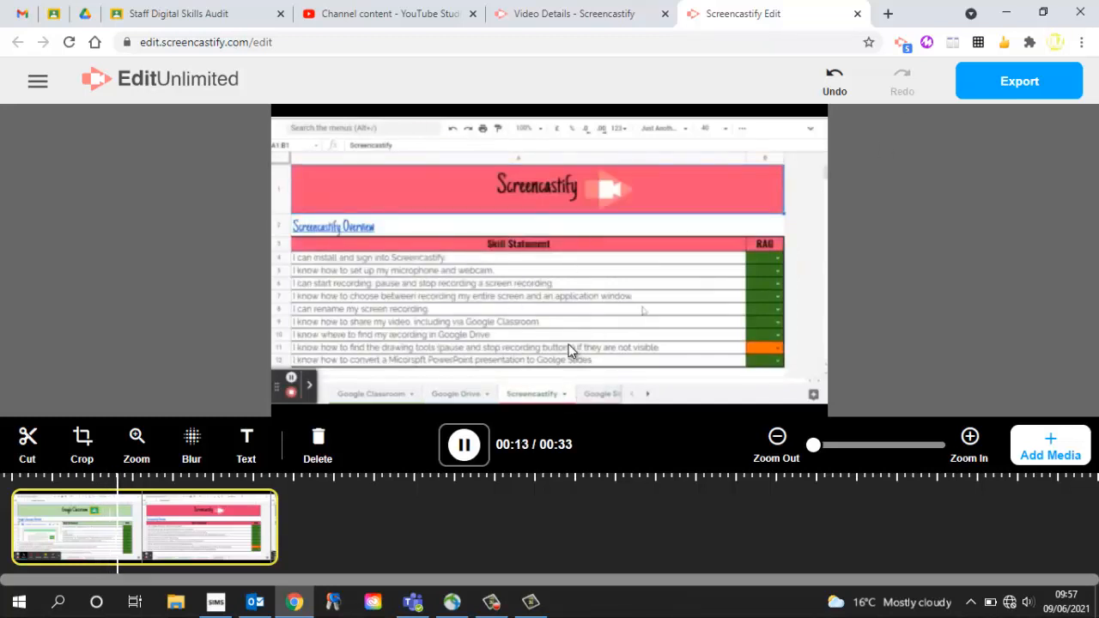
{"action": "left_click", "coordinate": [462, 447]}
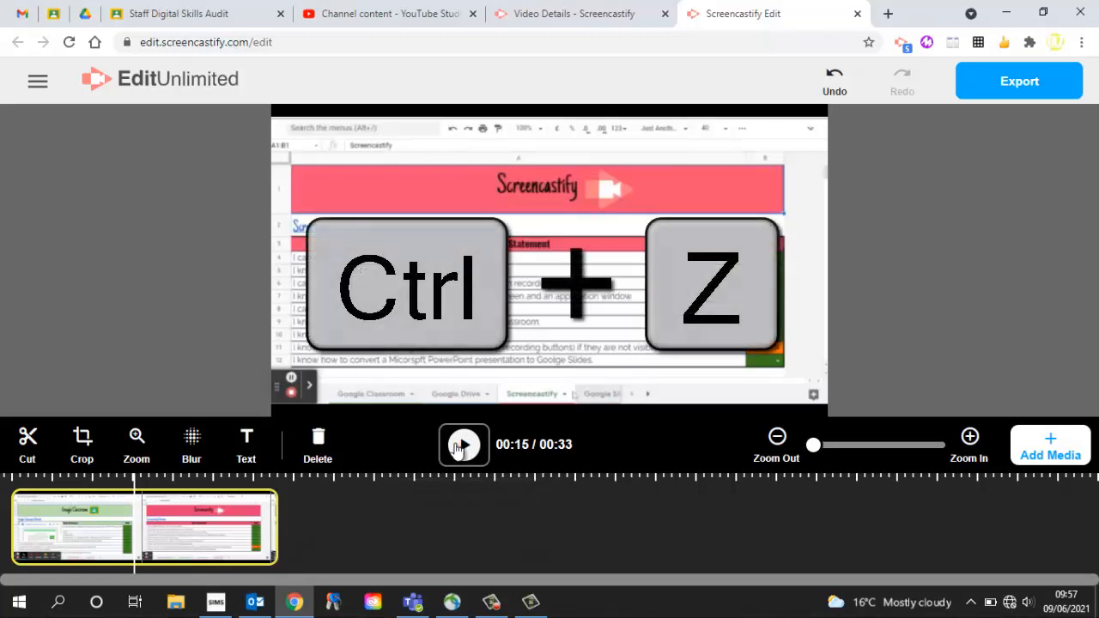
{"action": "key", "text": "ctrl+z"}
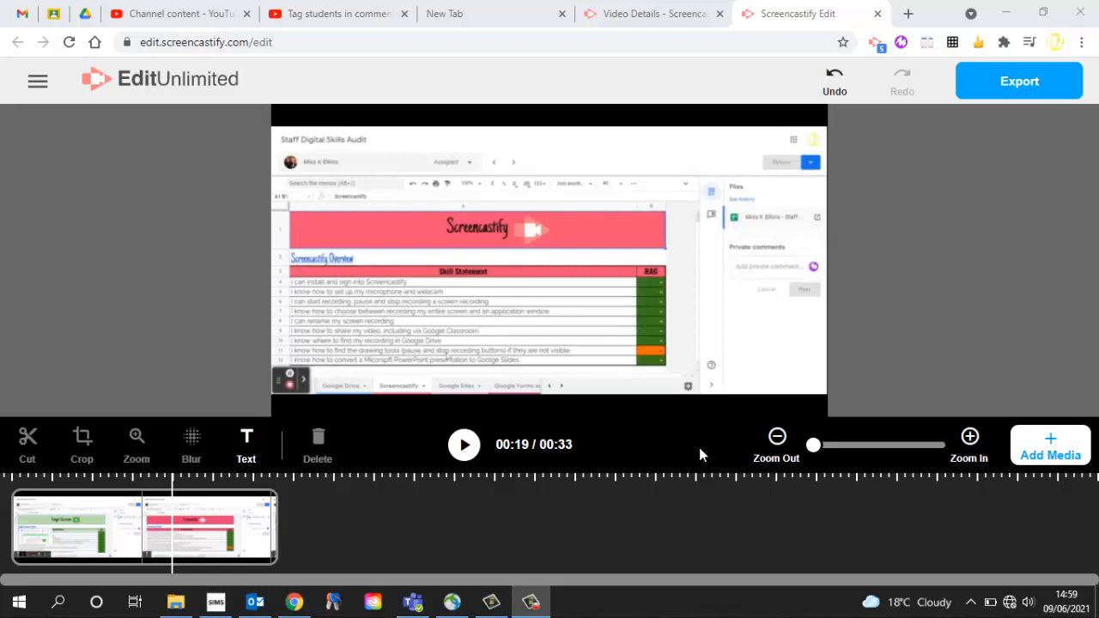
Step: Add a zoom to the clip at 00:24 framing the Google Drive skills table, and extend it on the timeline to 00:28
{"action": "left_click", "coordinate": [204, 513]}
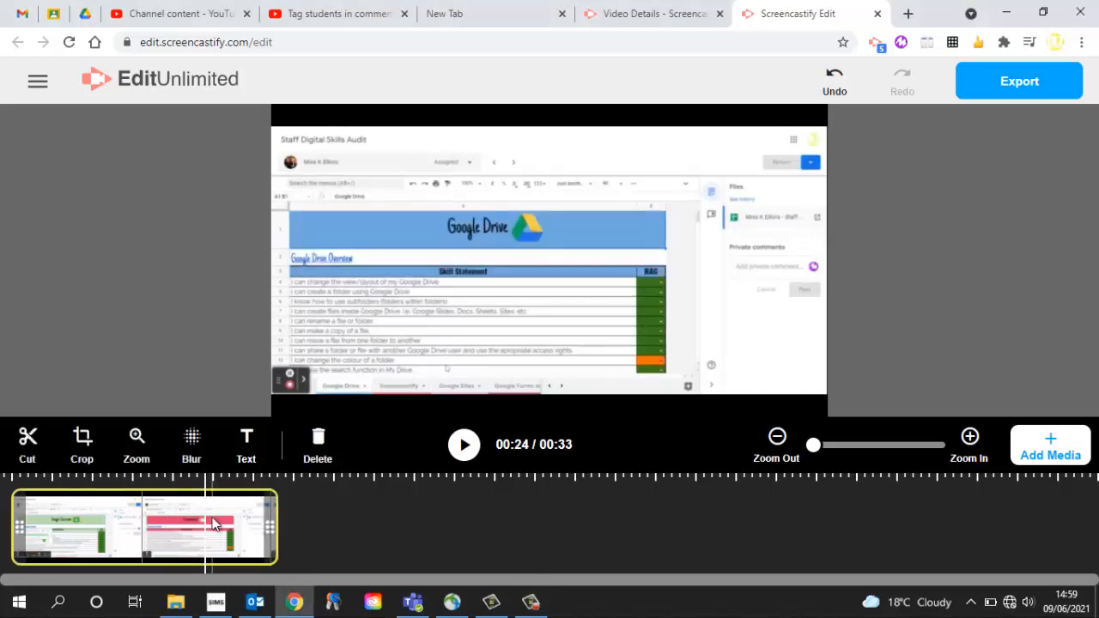
{"action": "left_click", "coordinate": [137, 442]}
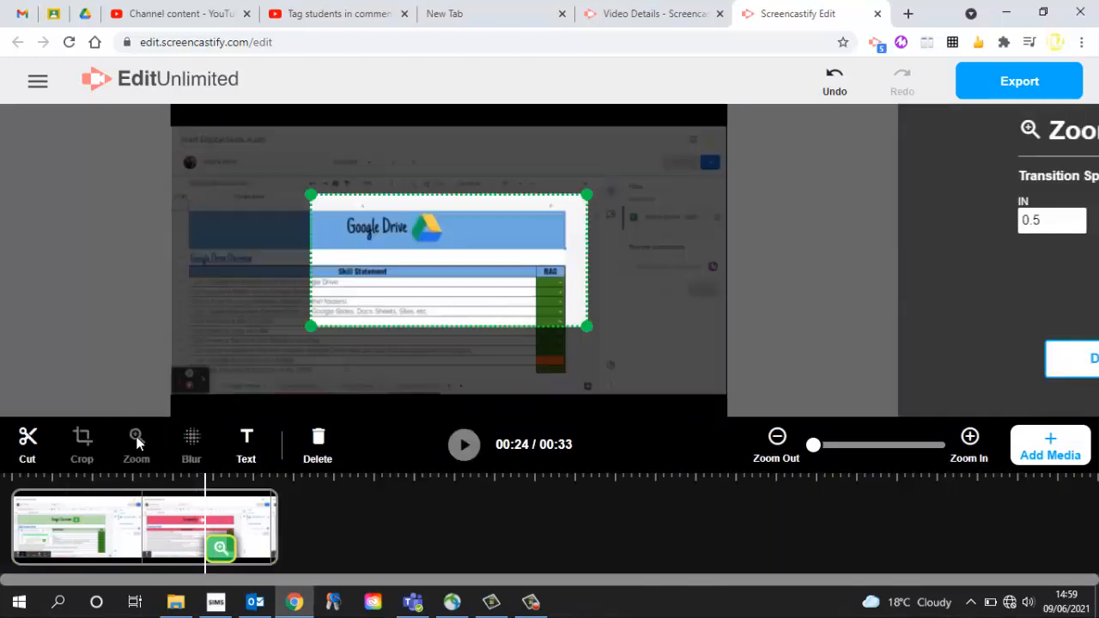
{"action": "left_click_drag", "start_coordinate": [396, 225], "coordinate": [279, 236]}
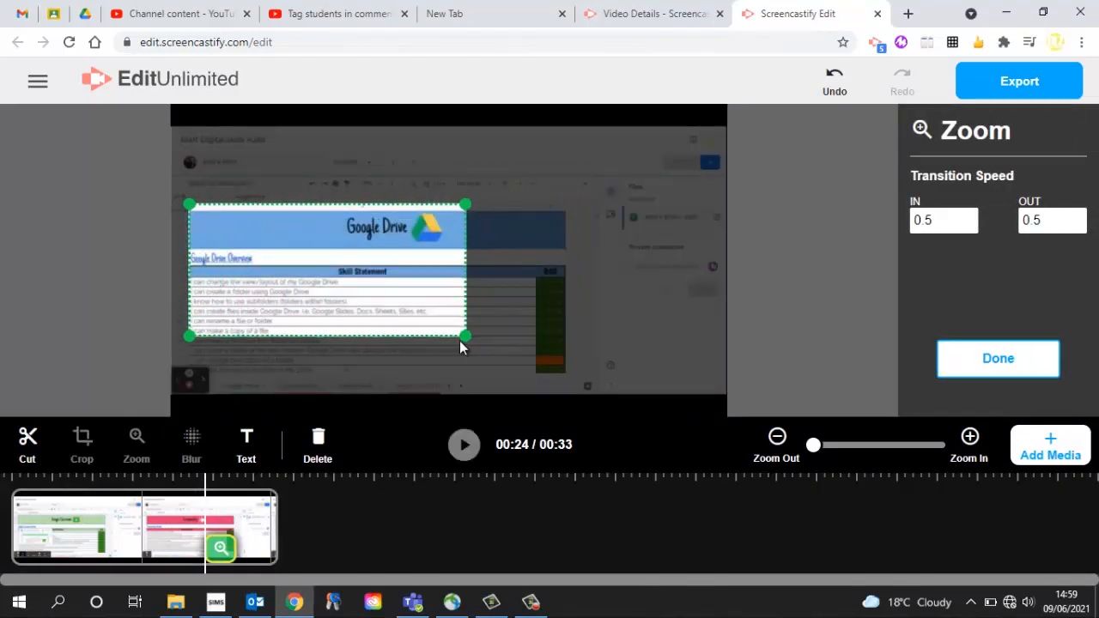
{"action": "left_click_drag", "start_coordinate": [463, 337], "coordinate": [571, 385]}
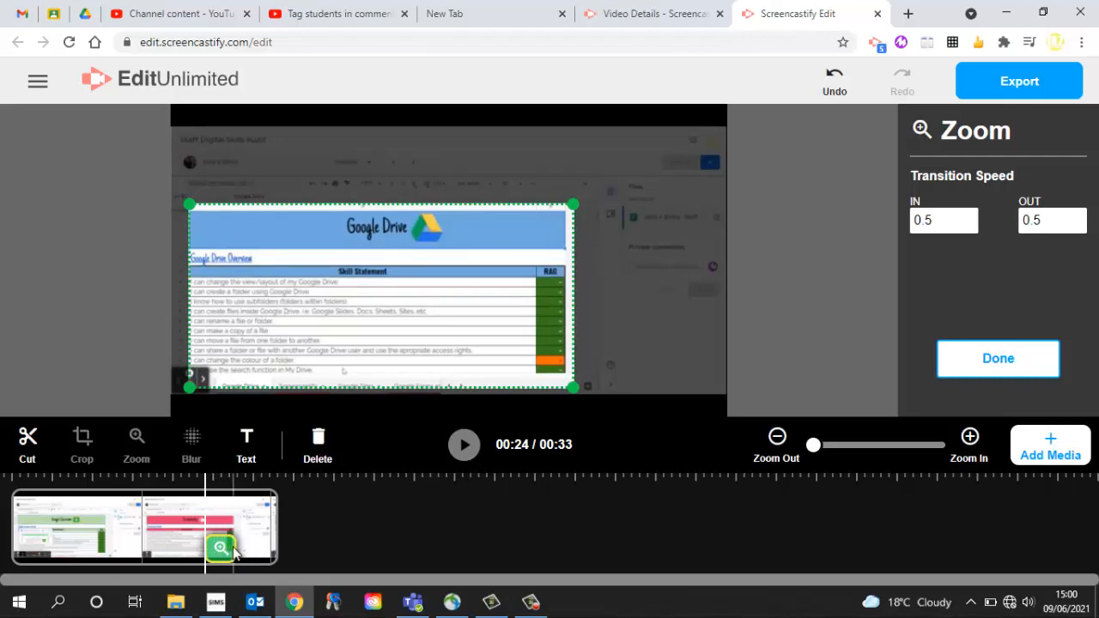
{"action": "left_click", "coordinate": [225, 547]}
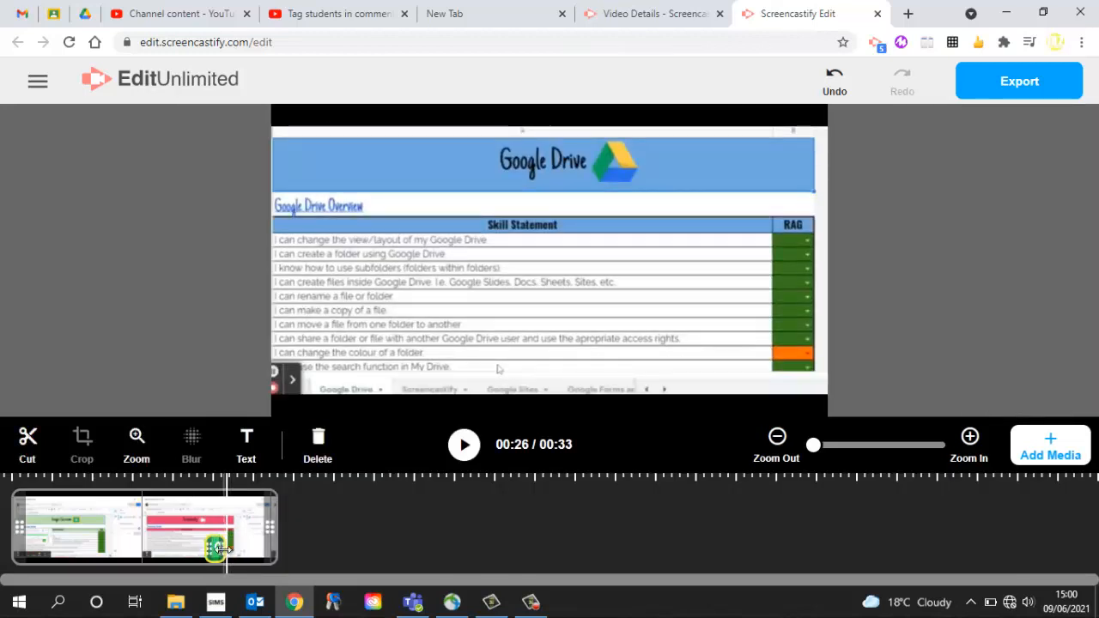
{"action": "left_click_drag", "start_coordinate": [222, 550], "coordinate": [243, 555]}
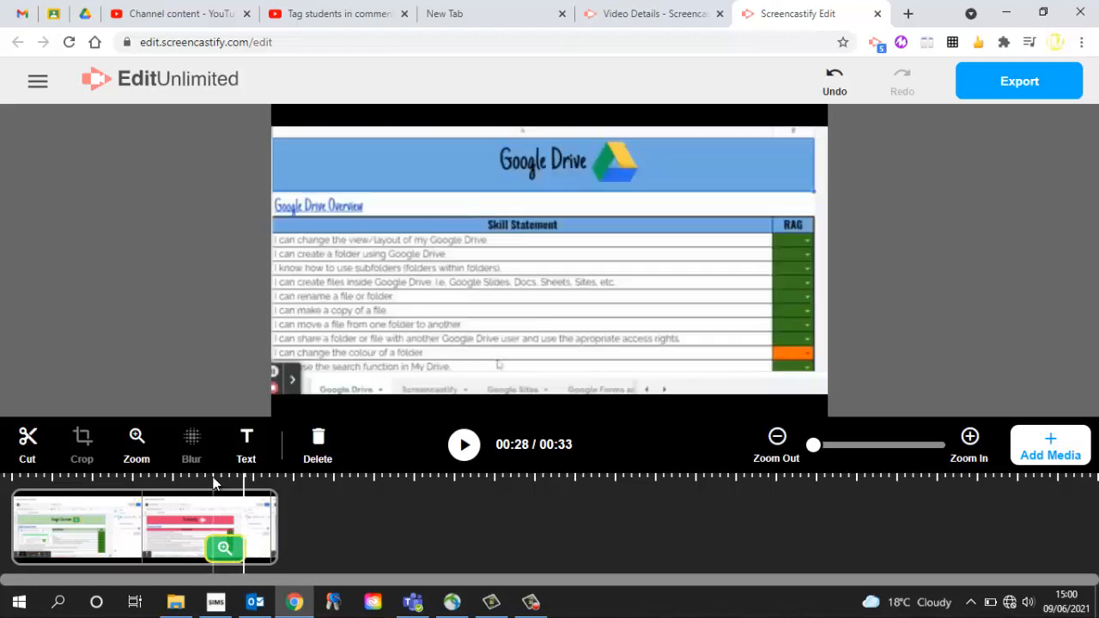
Step: Play the clip from shortly before the zoom until it has zoomed back out, and pause at 00:30
{"action": "left_click", "coordinate": [208, 477]}
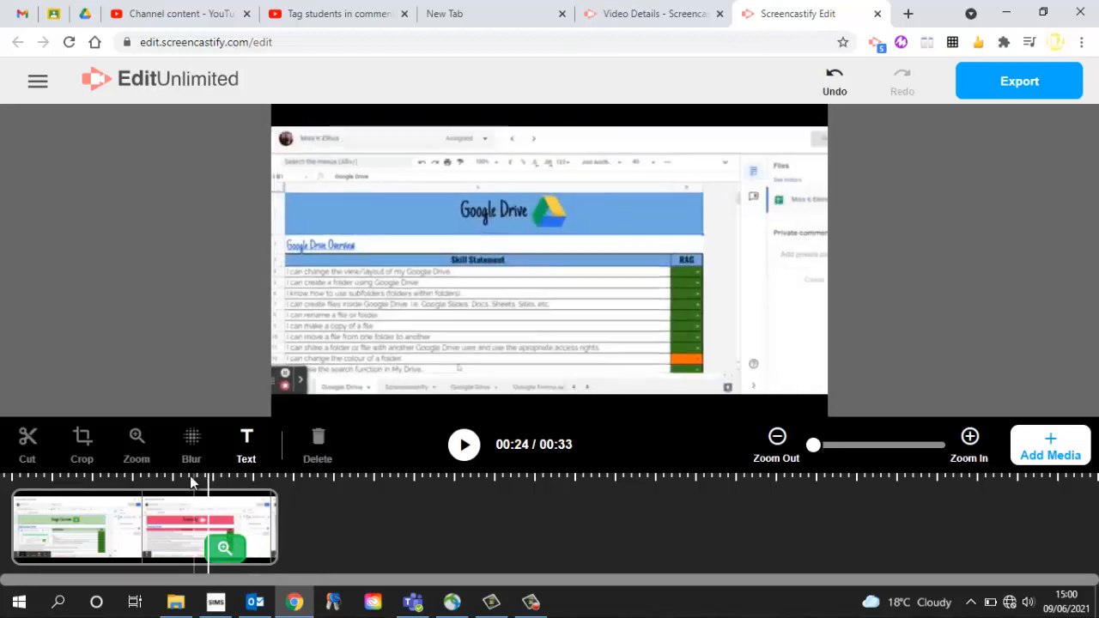
{"action": "left_click", "coordinate": [192, 478]}
{"action": "left_click", "coordinate": [463, 447]}
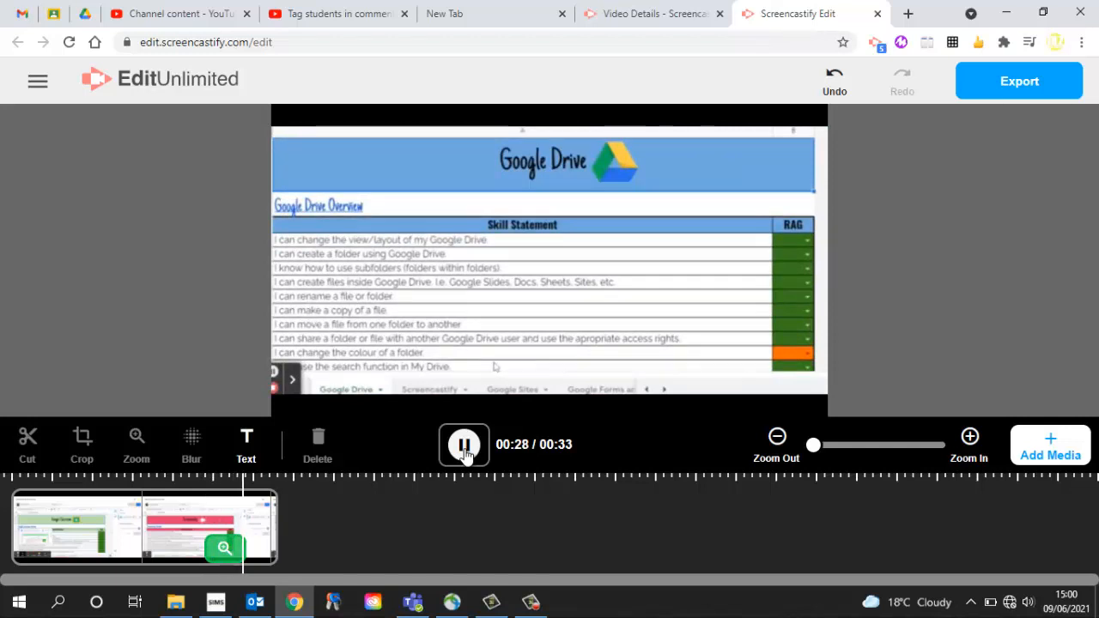
{"action": "left_click", "coordinate": [464, 452]}
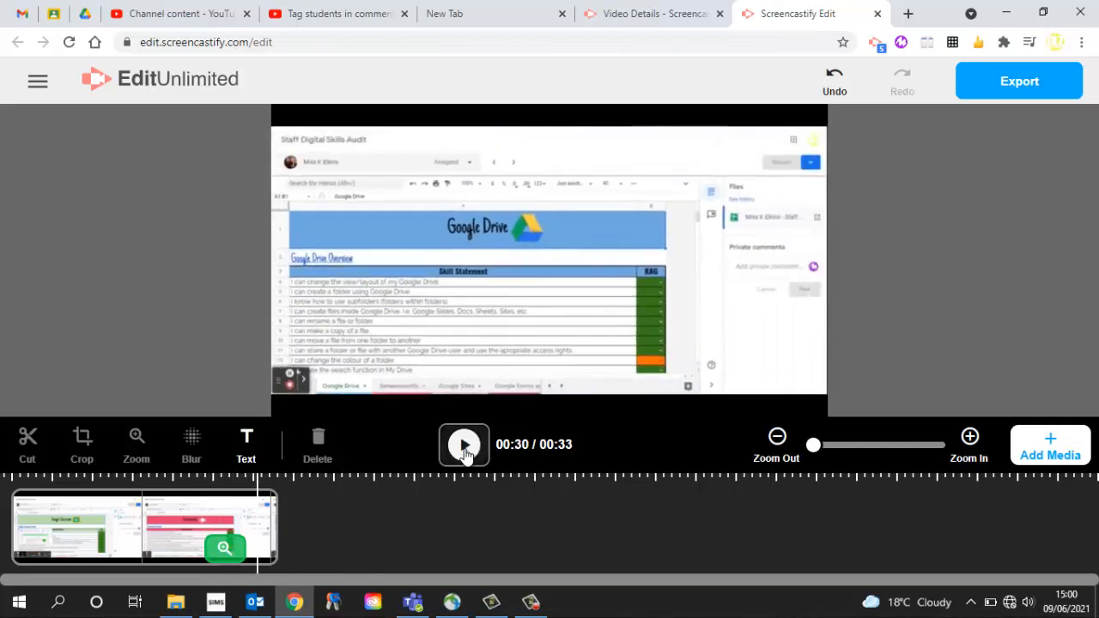